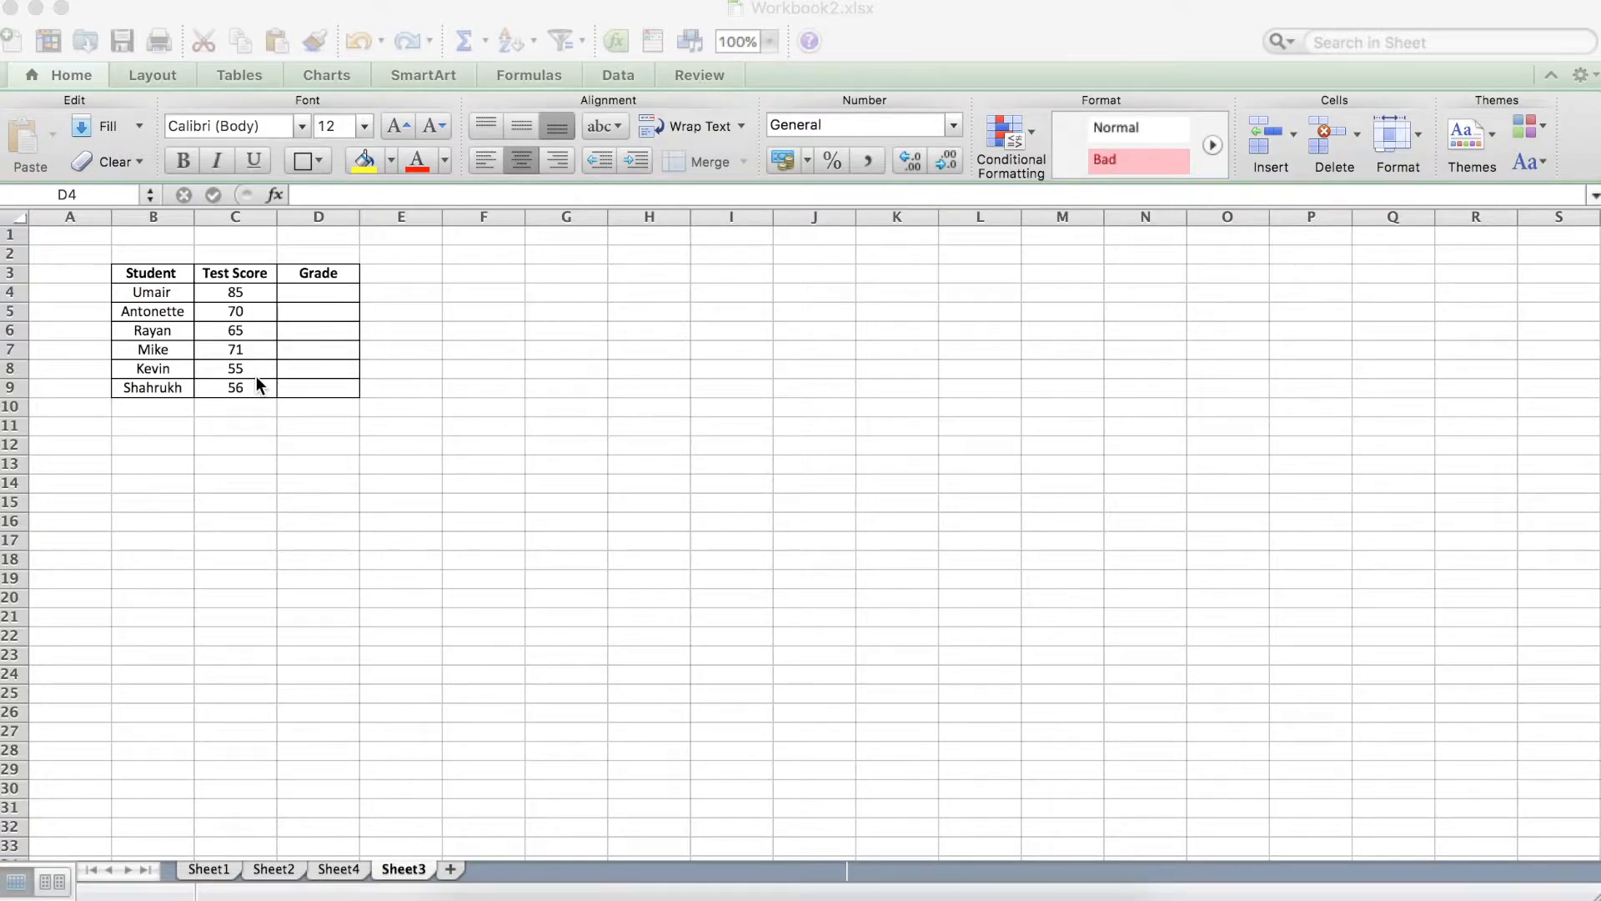
Enter the formula =IF(C4>80, "A") in the first Grade cell, D4.
click(309, 287)
double_click(308, 288)
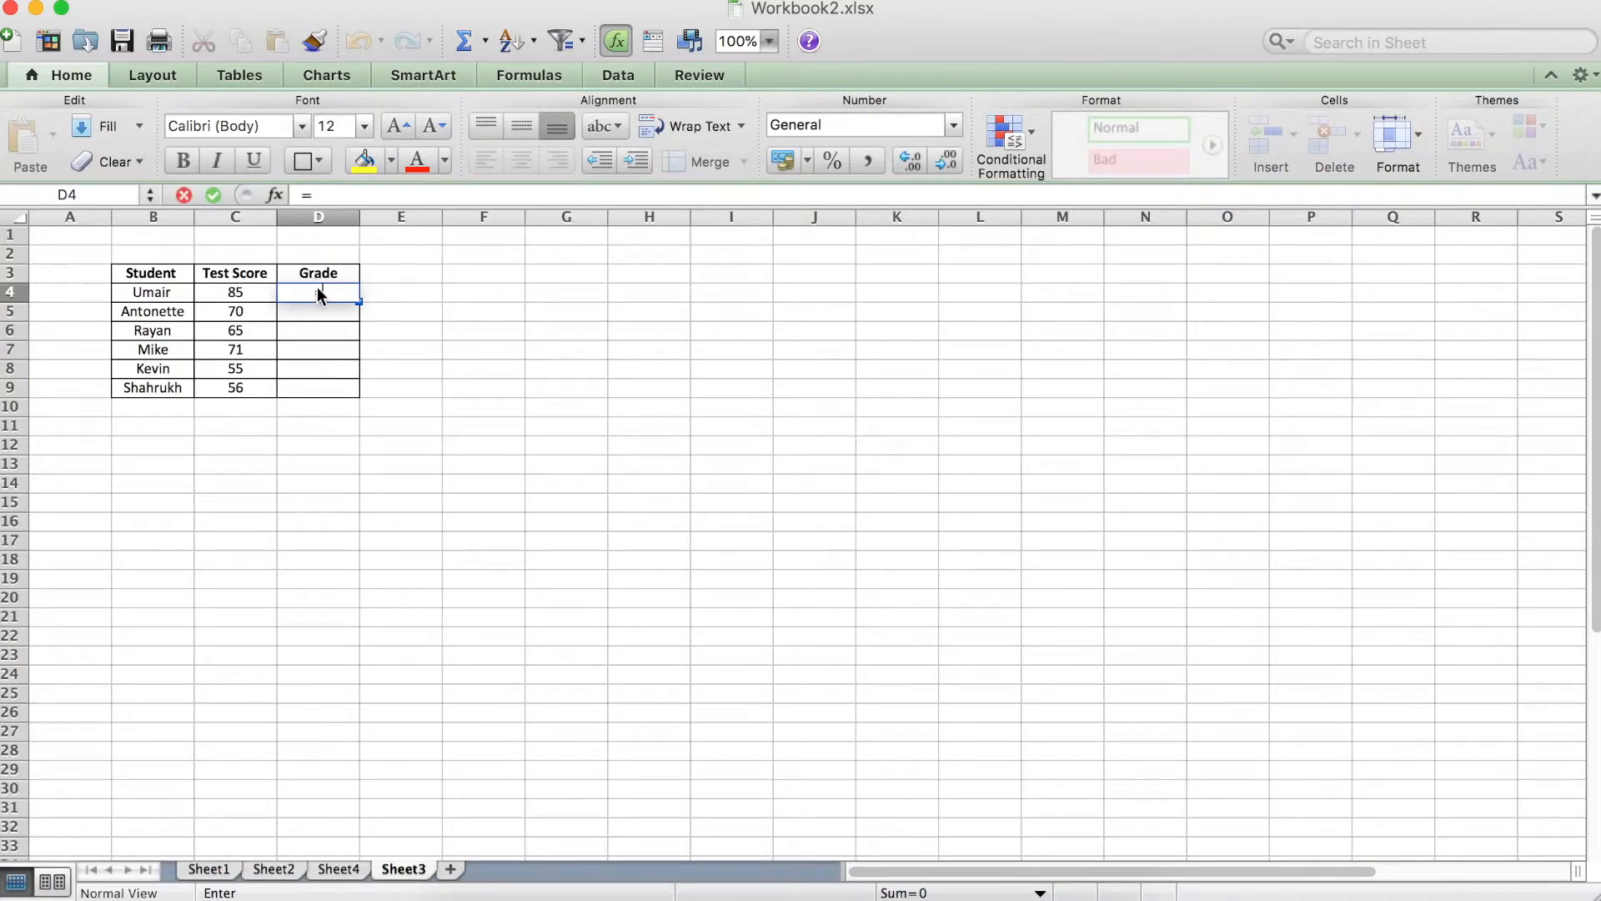
text(=)
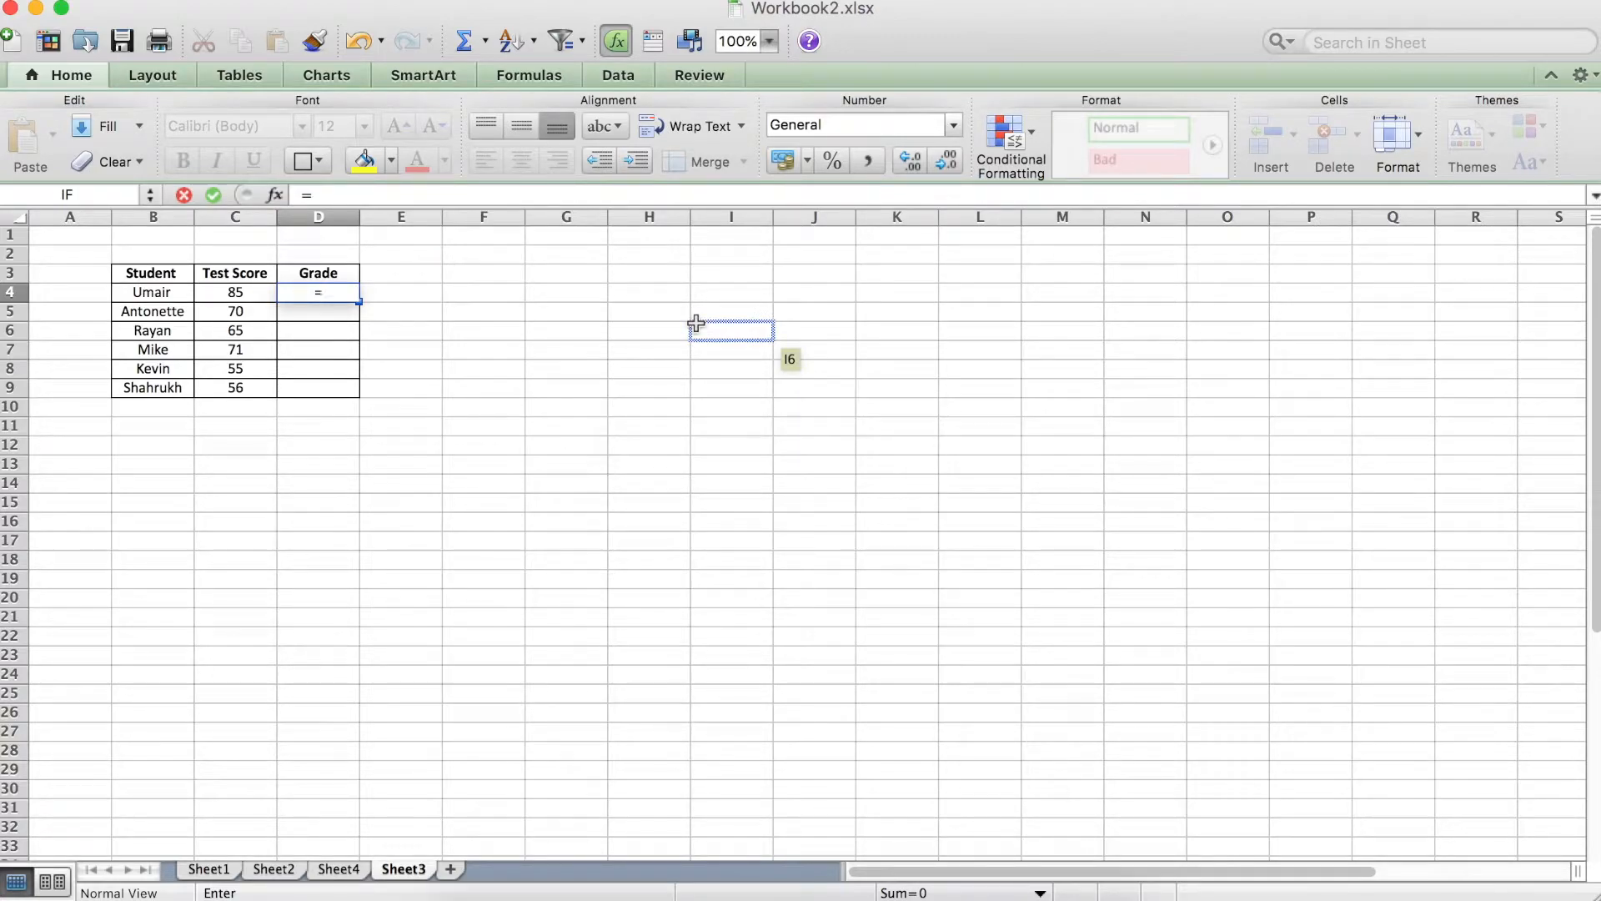
text(IF)
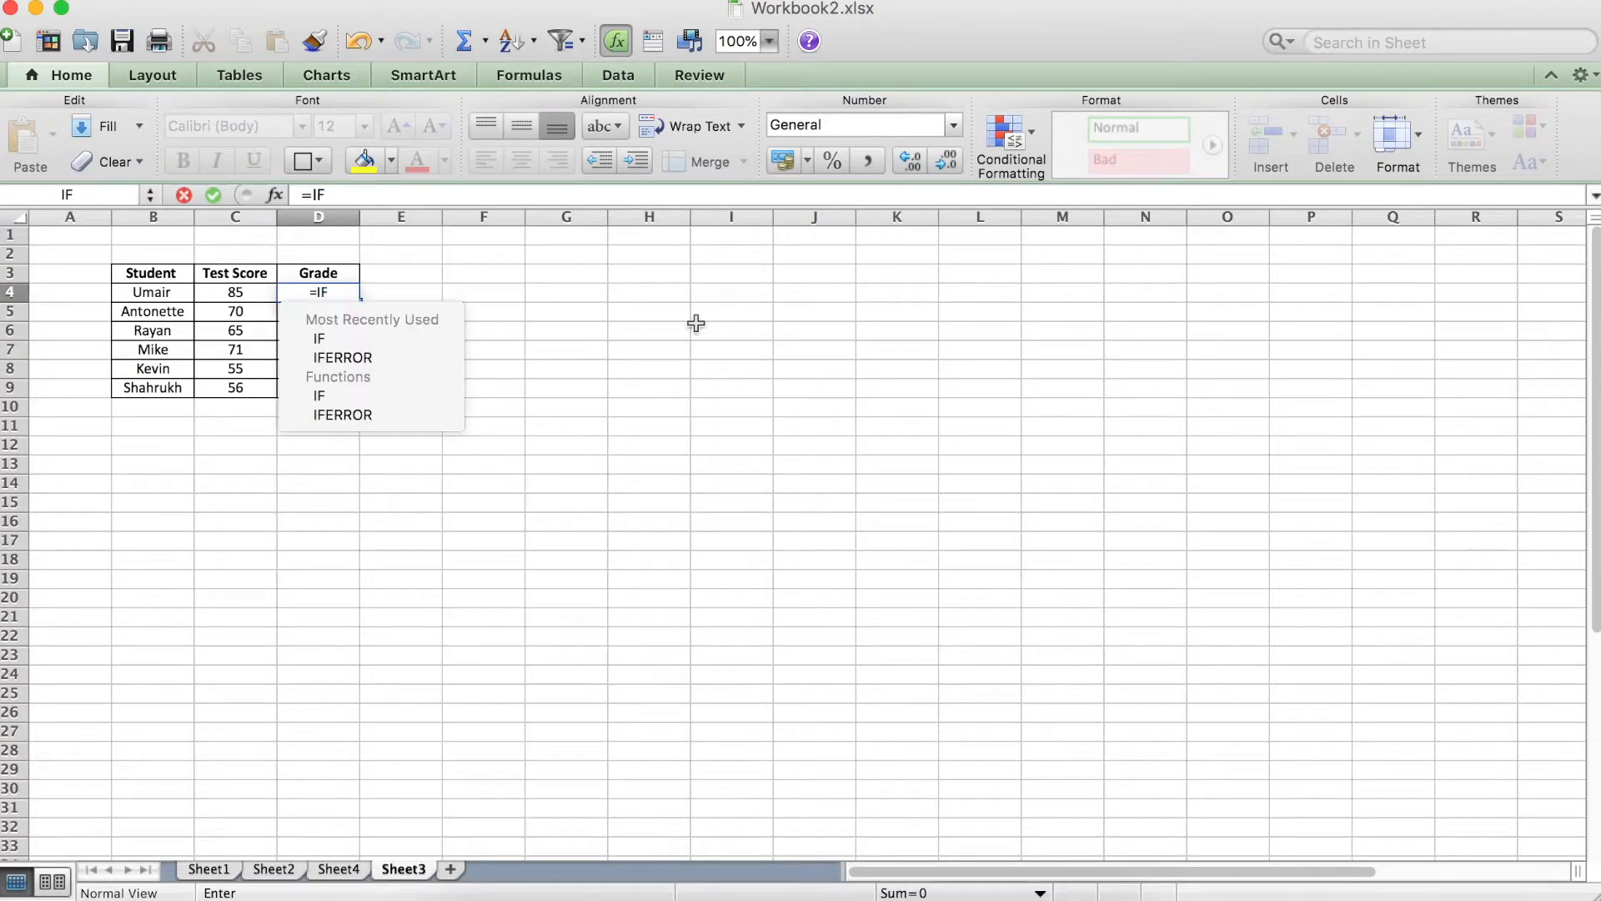
text(()
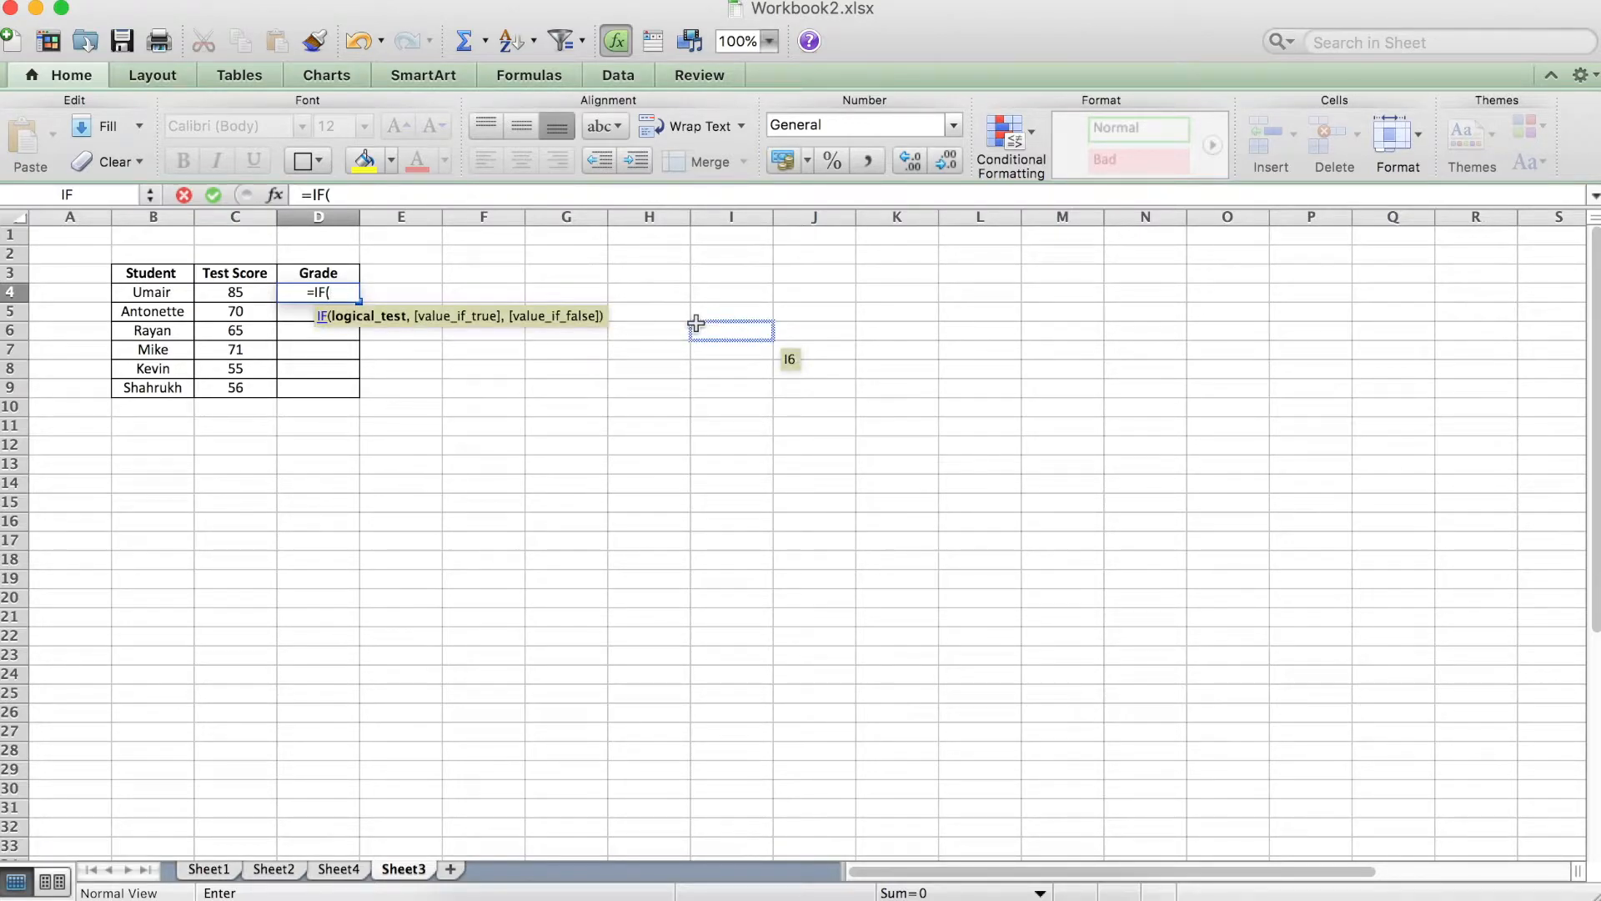
click(232, 292)
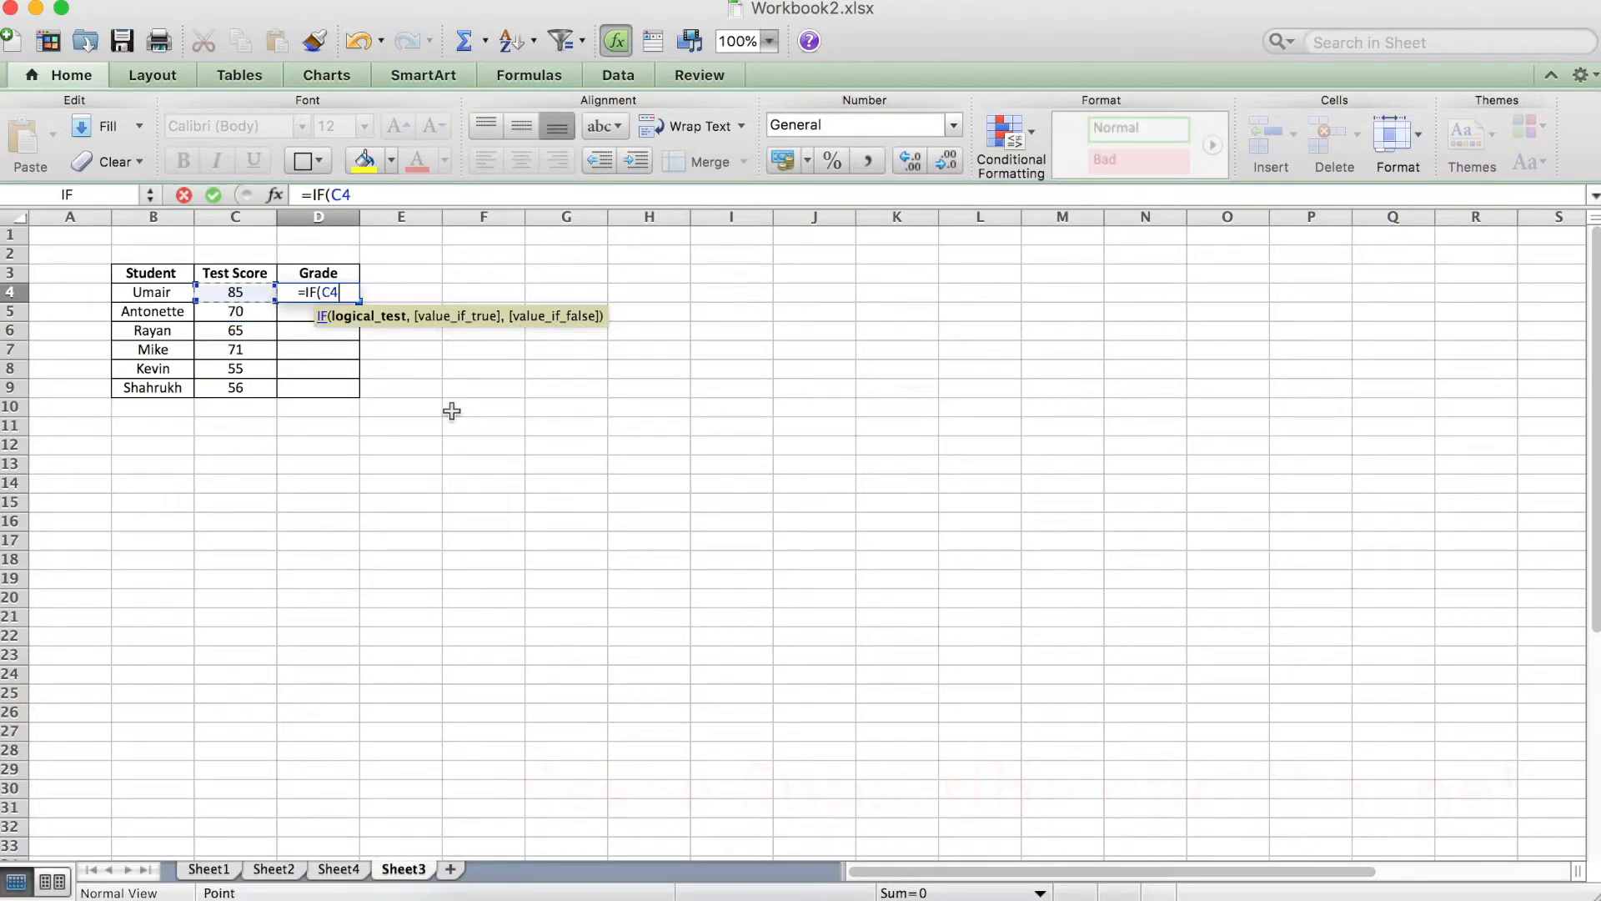
text(>8)
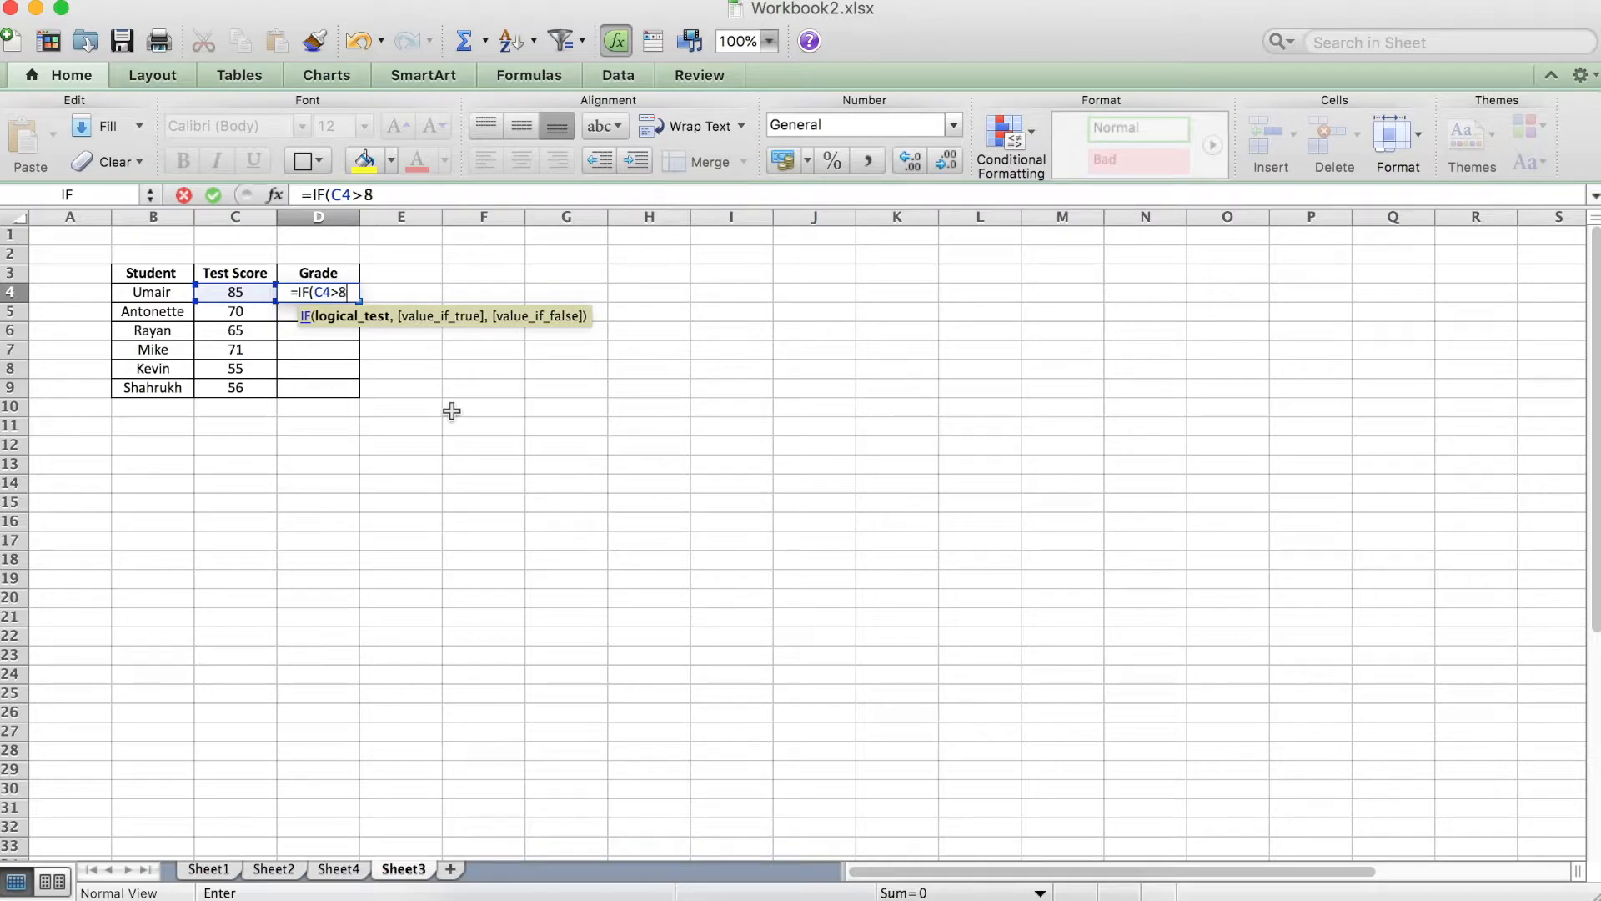
text(0,)
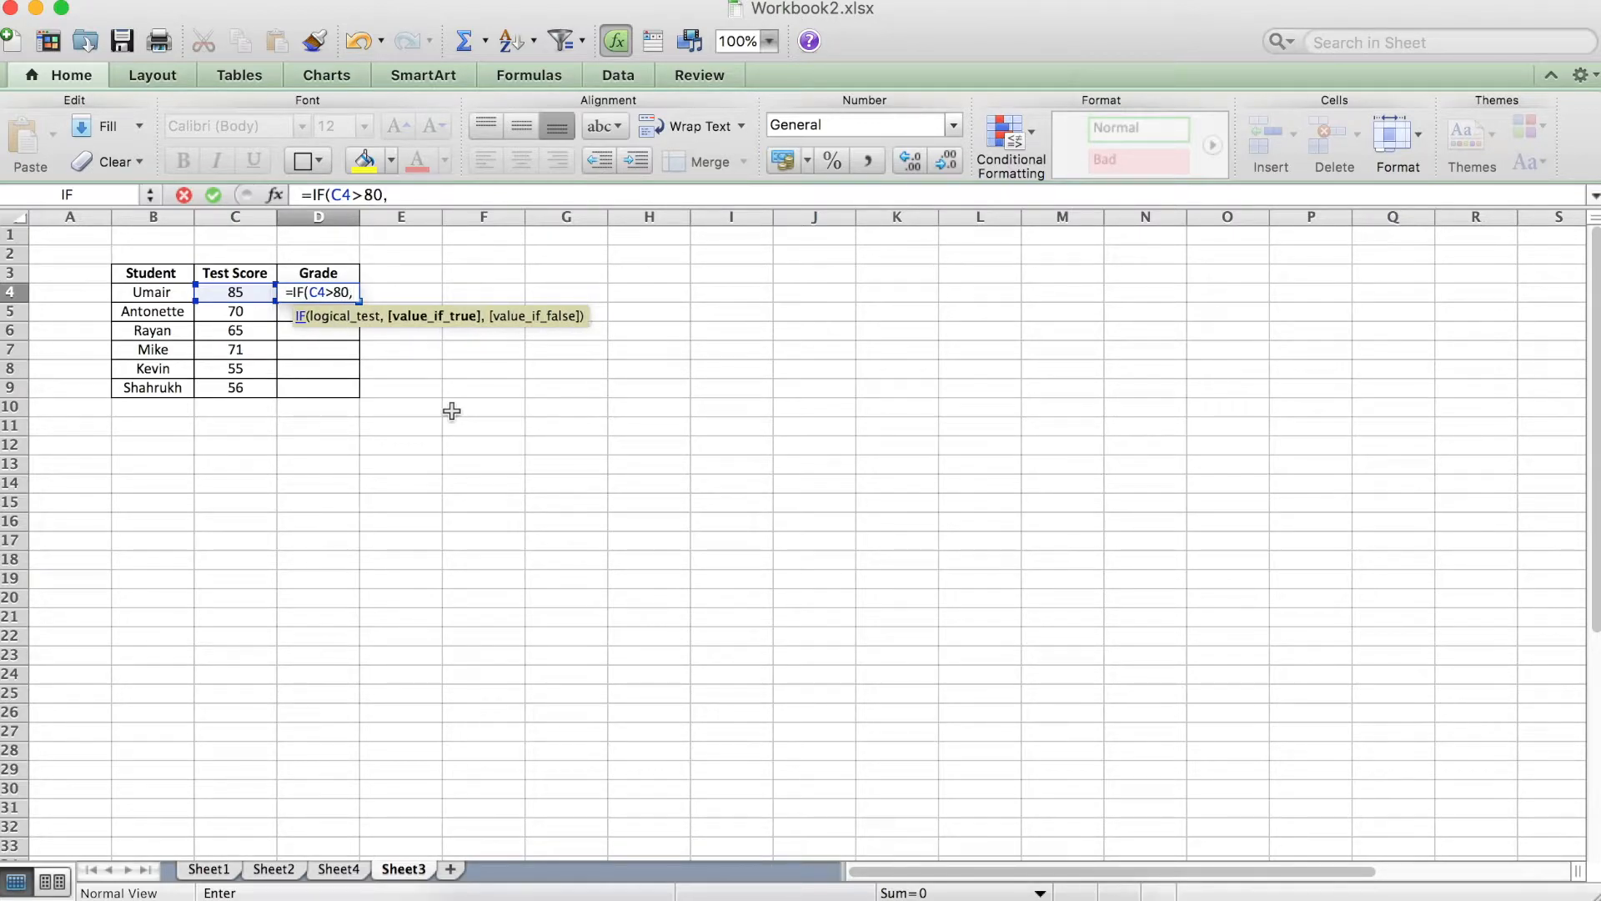
text( ")
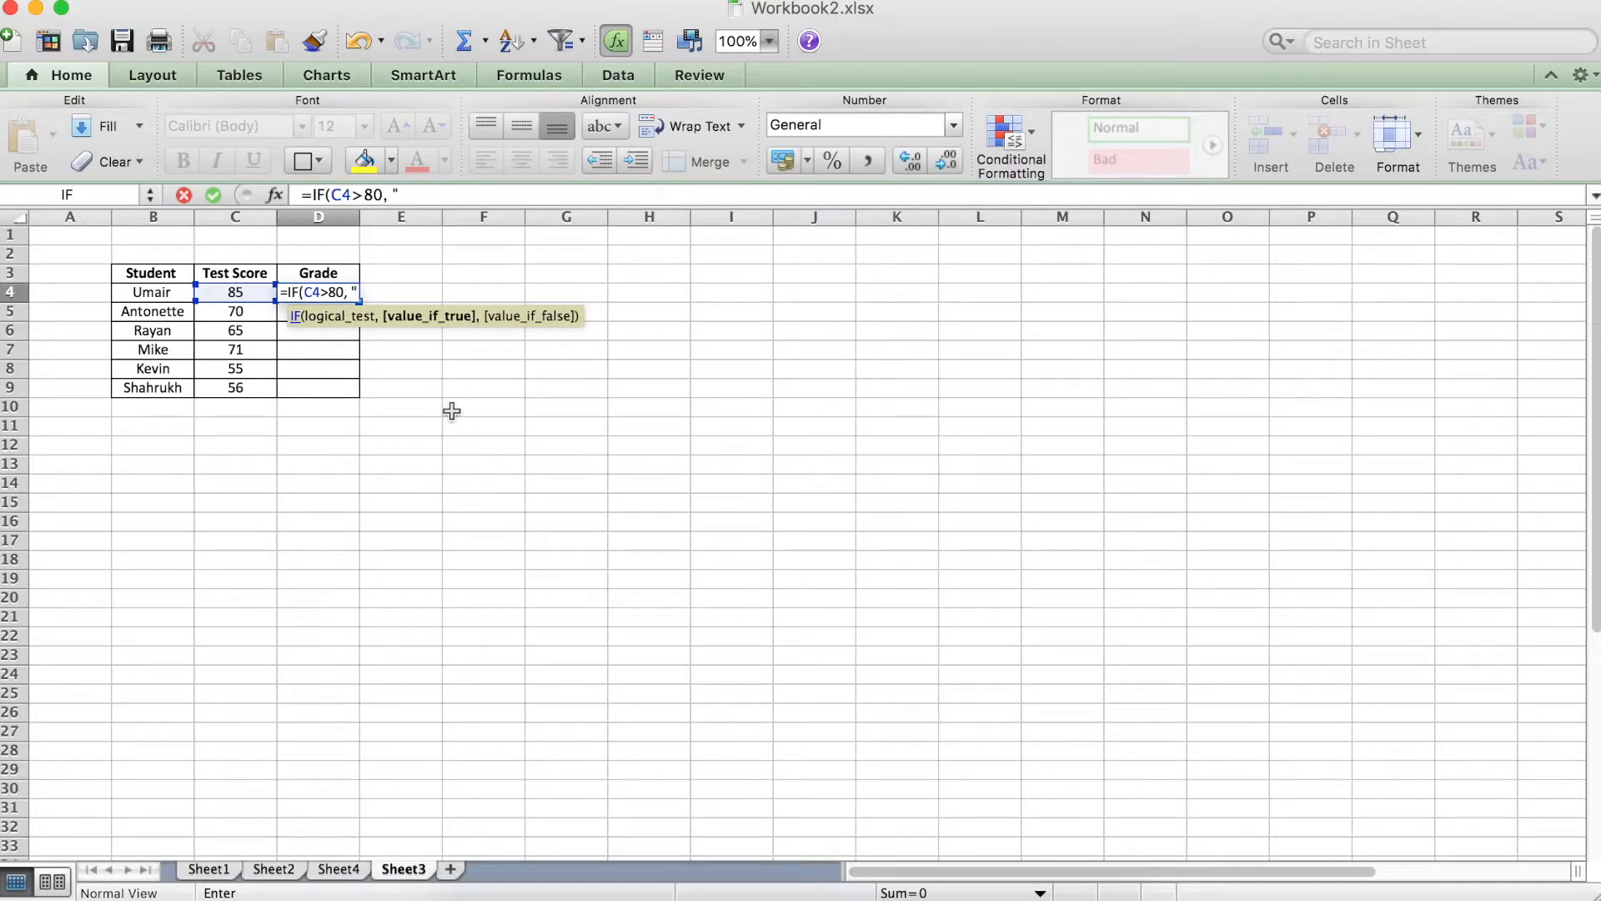
text(A")
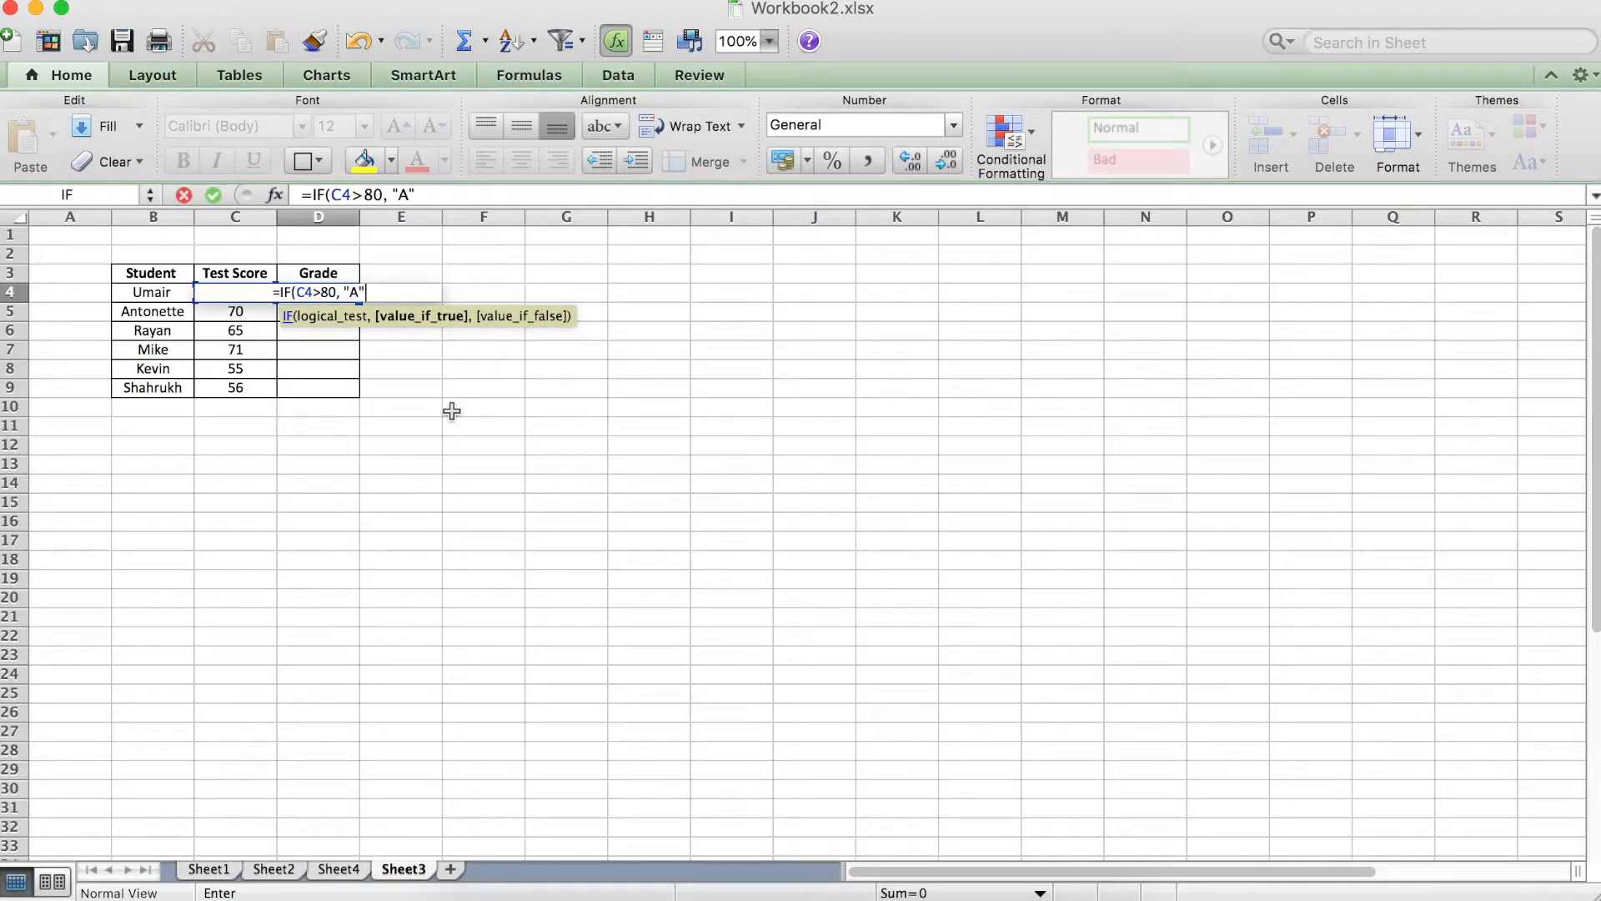
text())
key(Return)
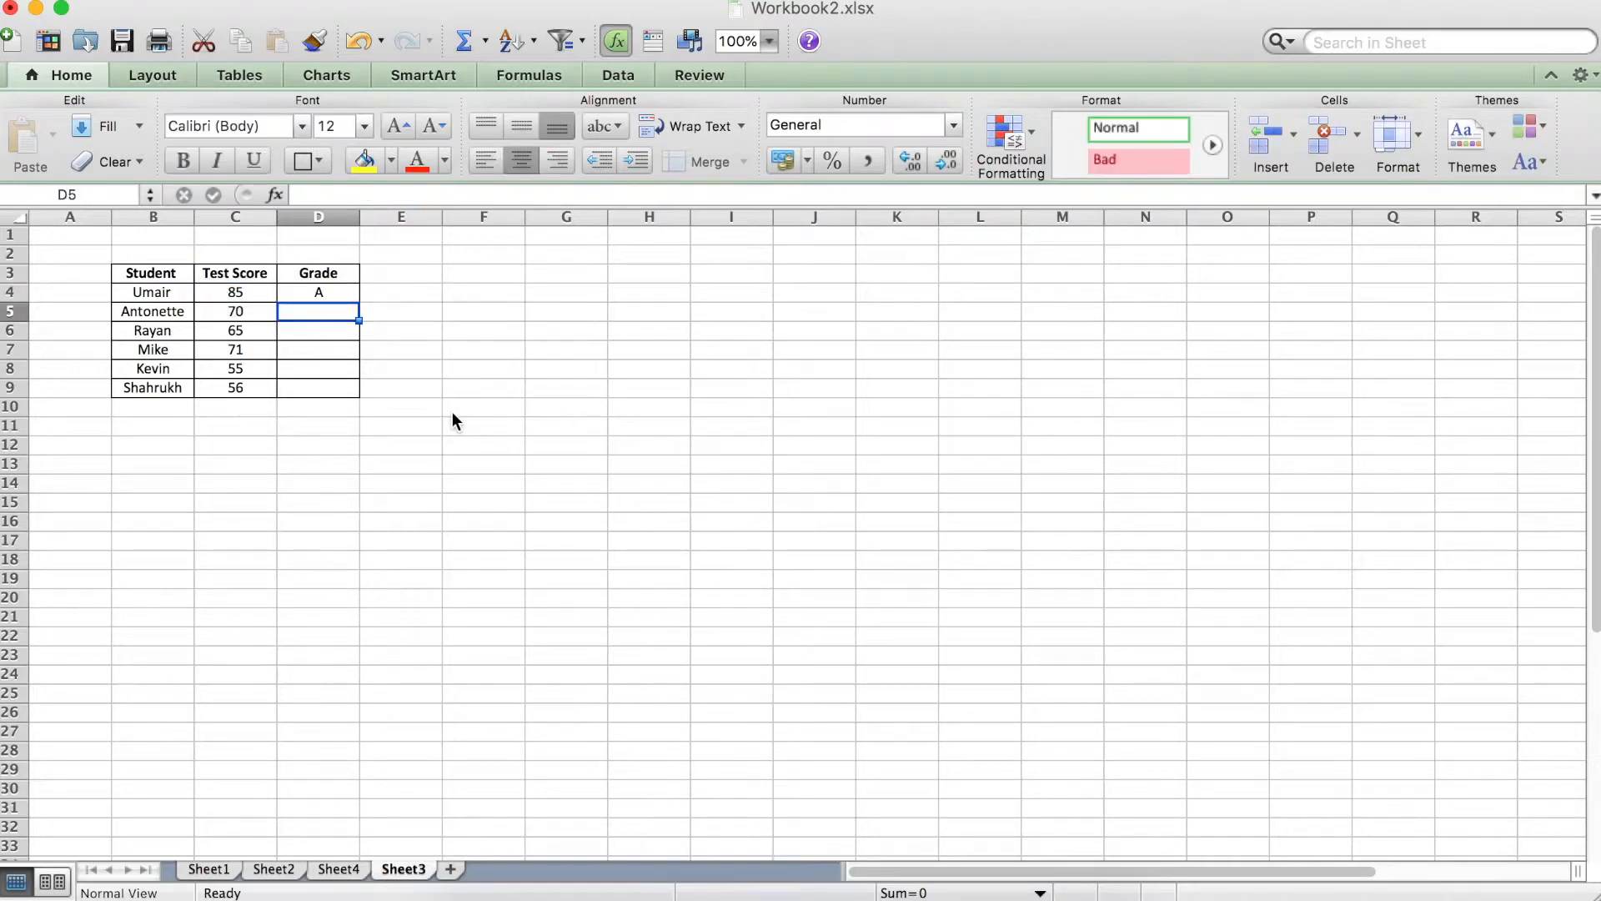
Extend the D4 formula with a nested IF as its false value, returning "B" when C4>70.
click(315, 294)
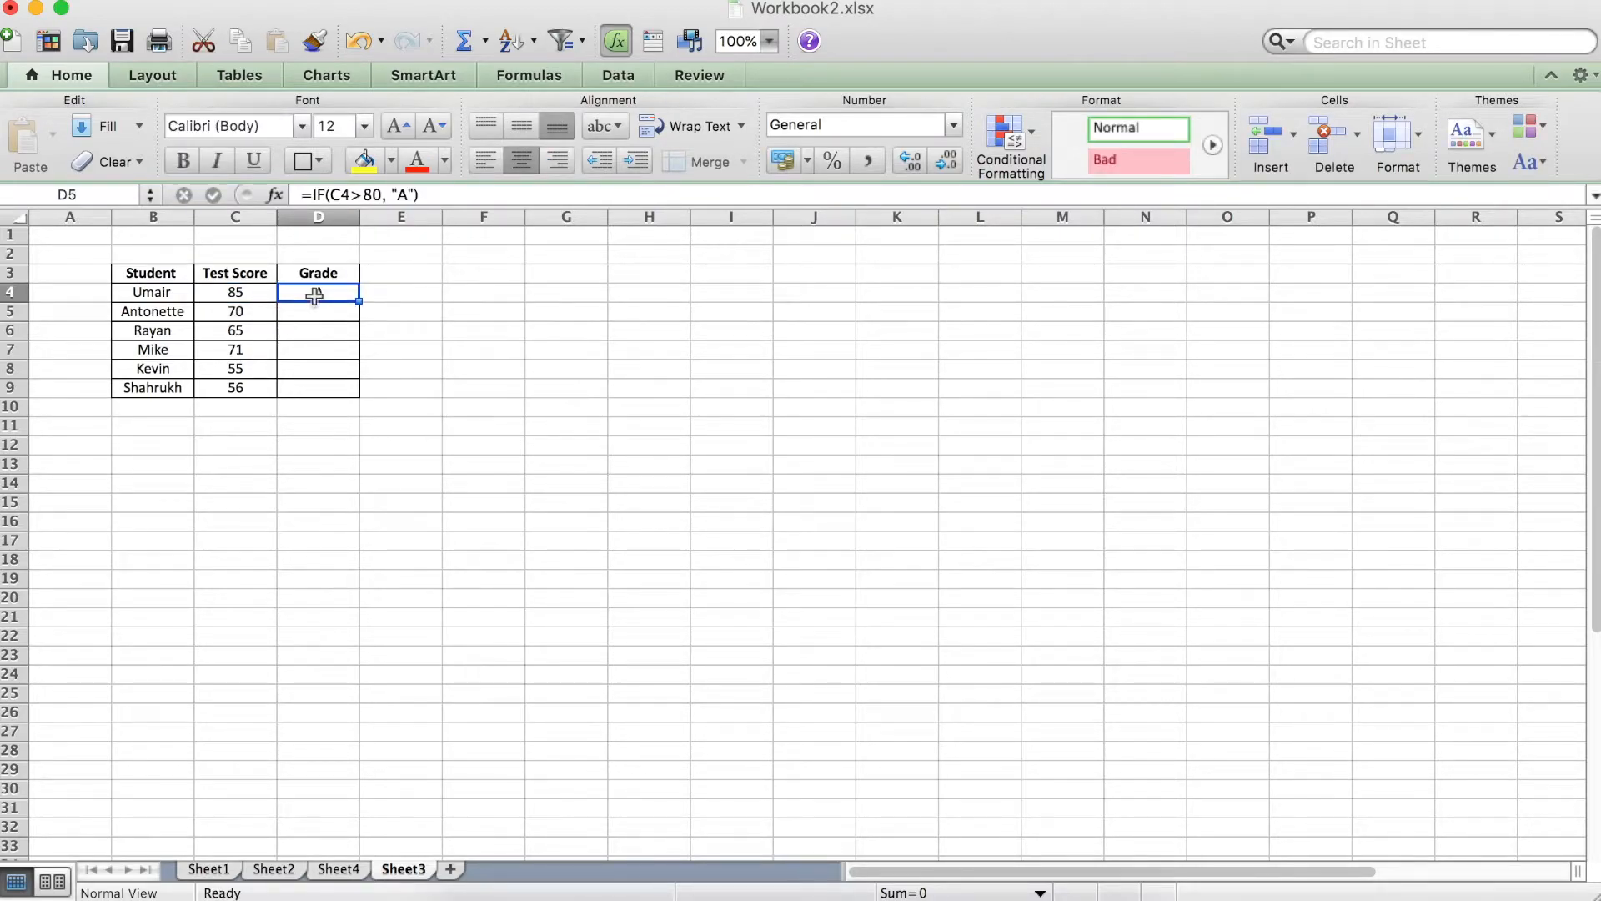
click(411, 192)
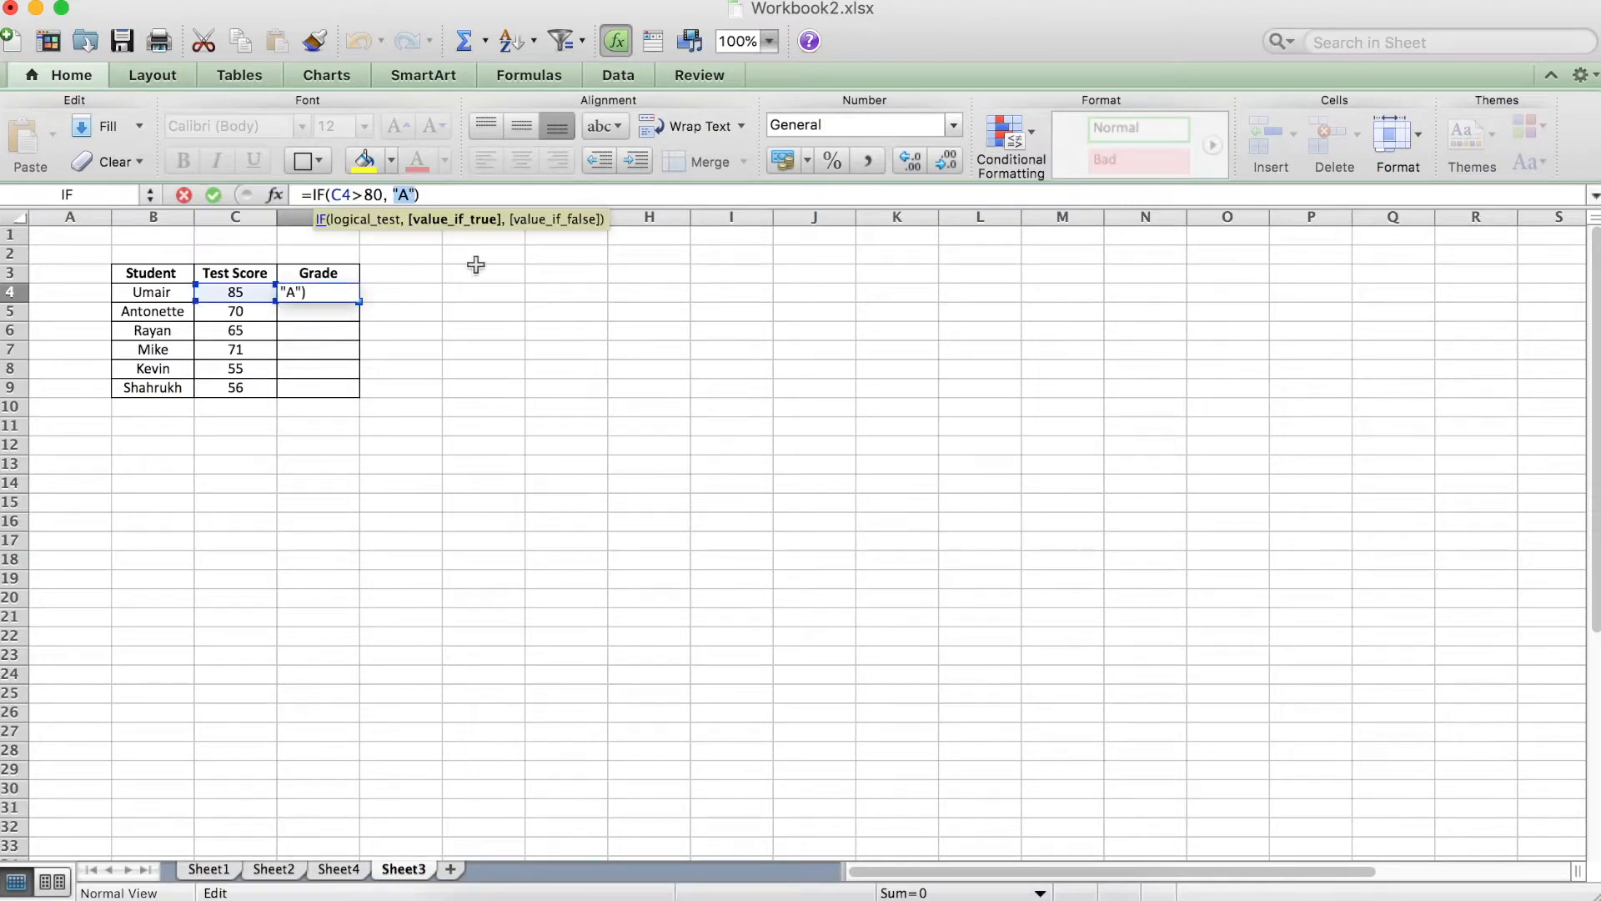
key(Right)
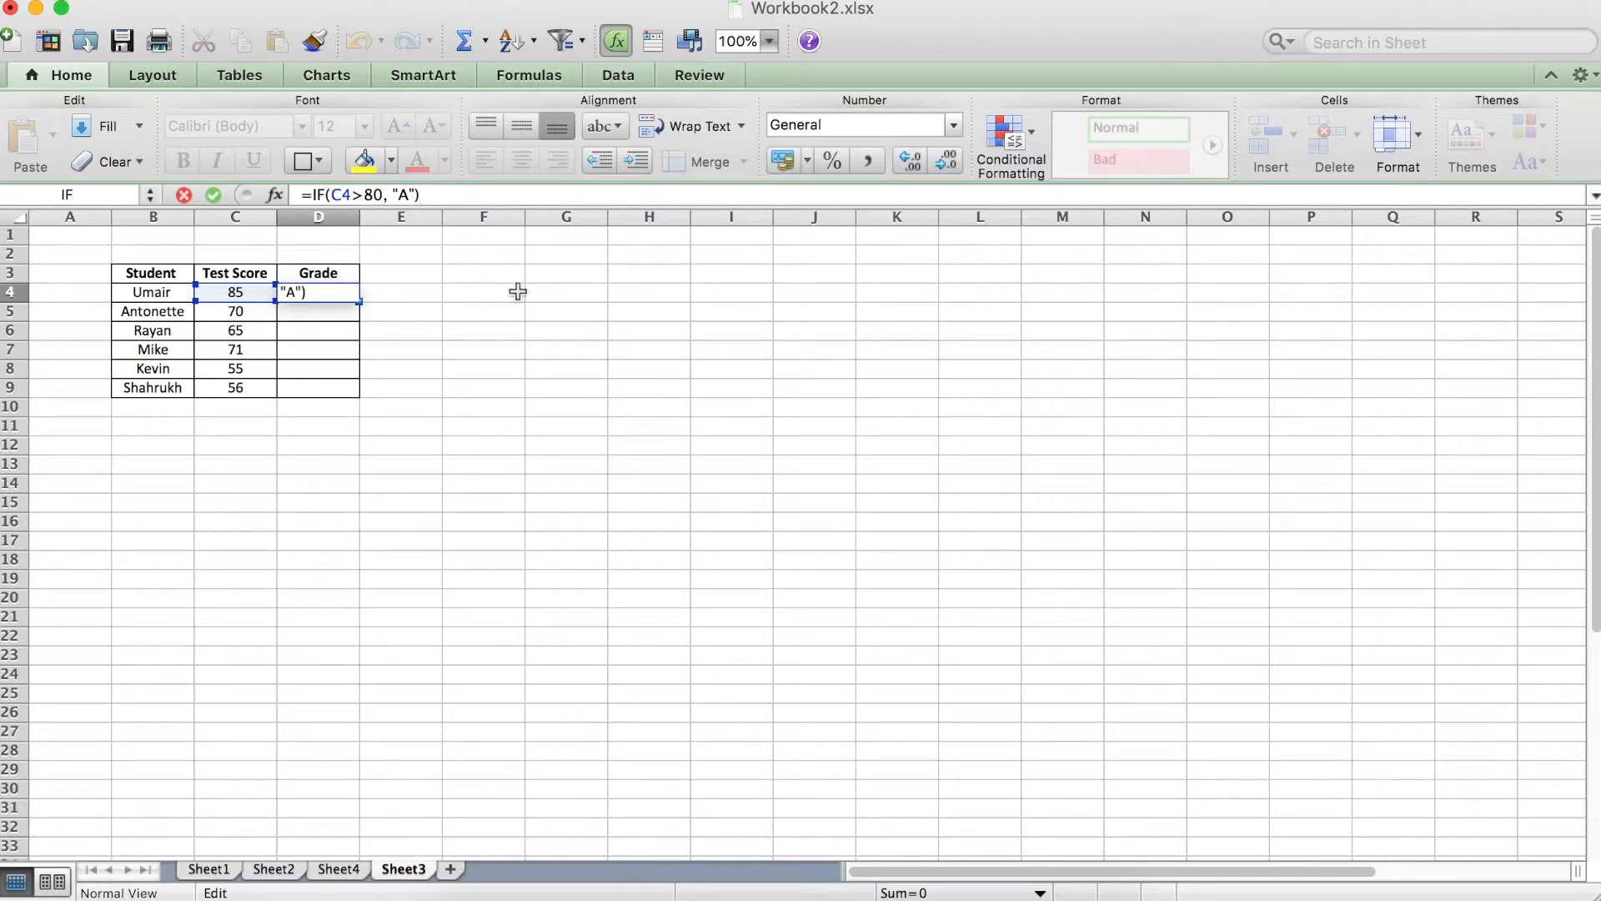
key(Left)
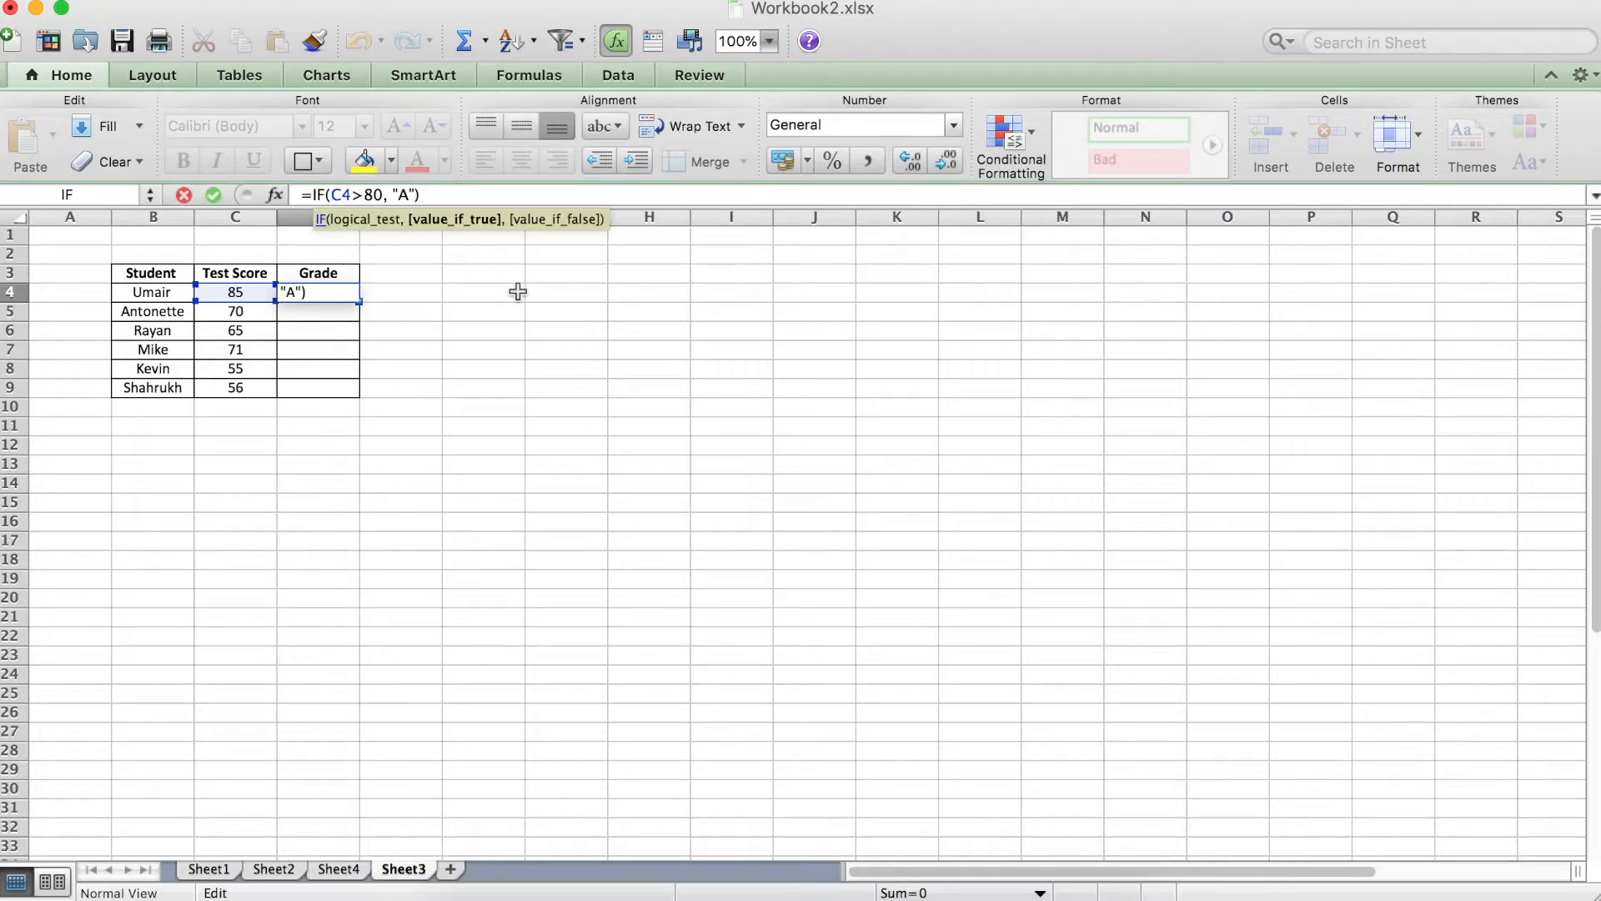
text(, )
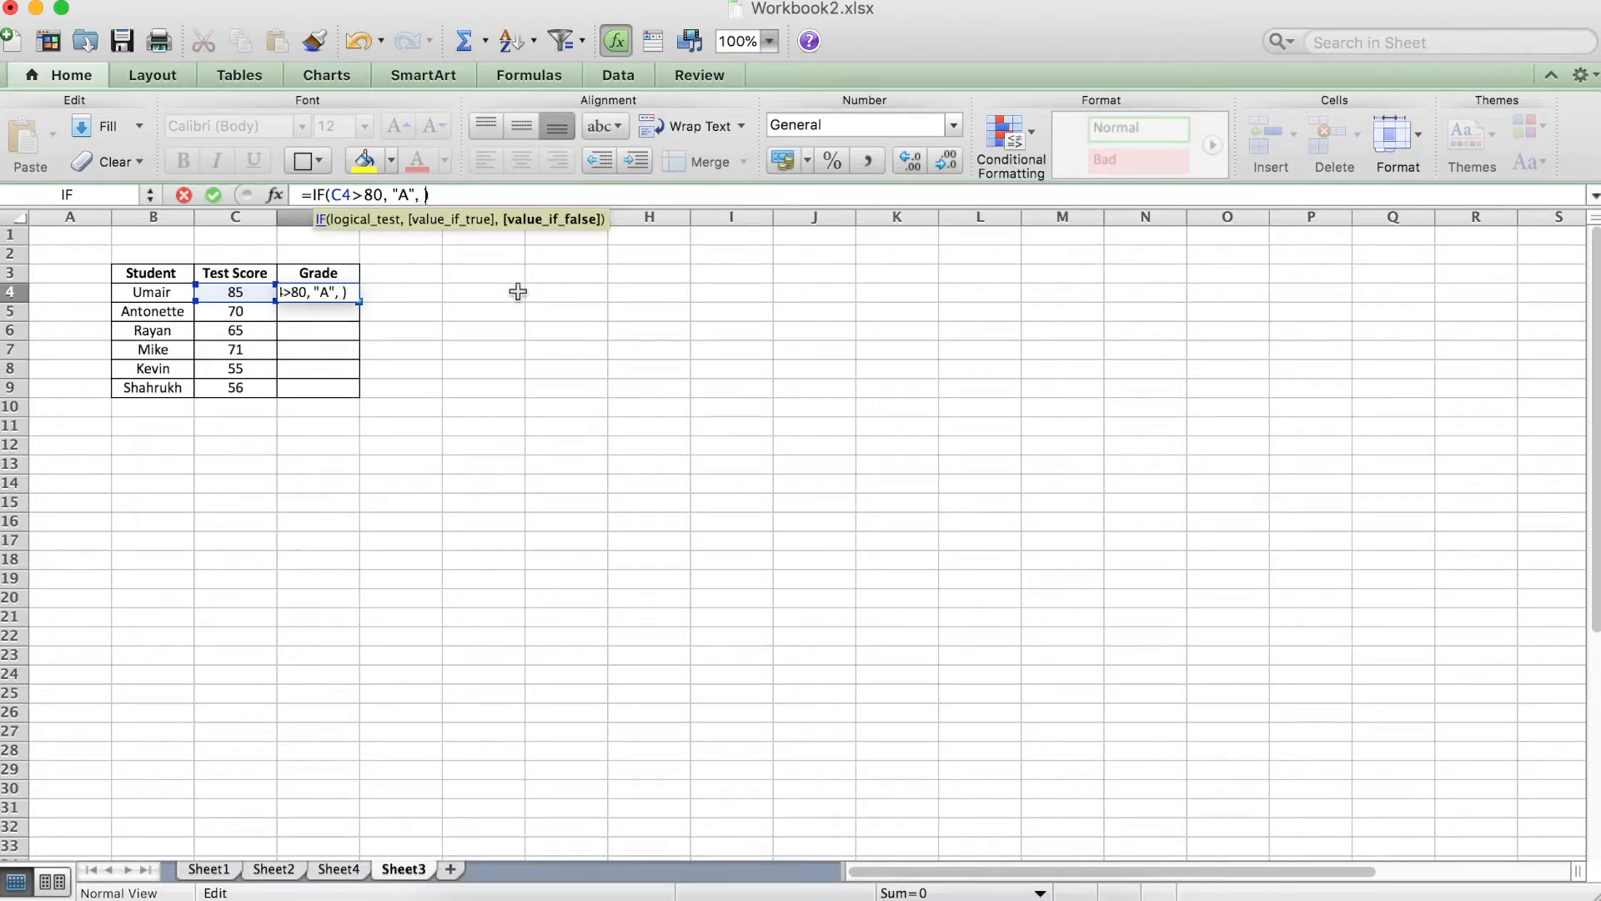
text(IF ()
text(C4)
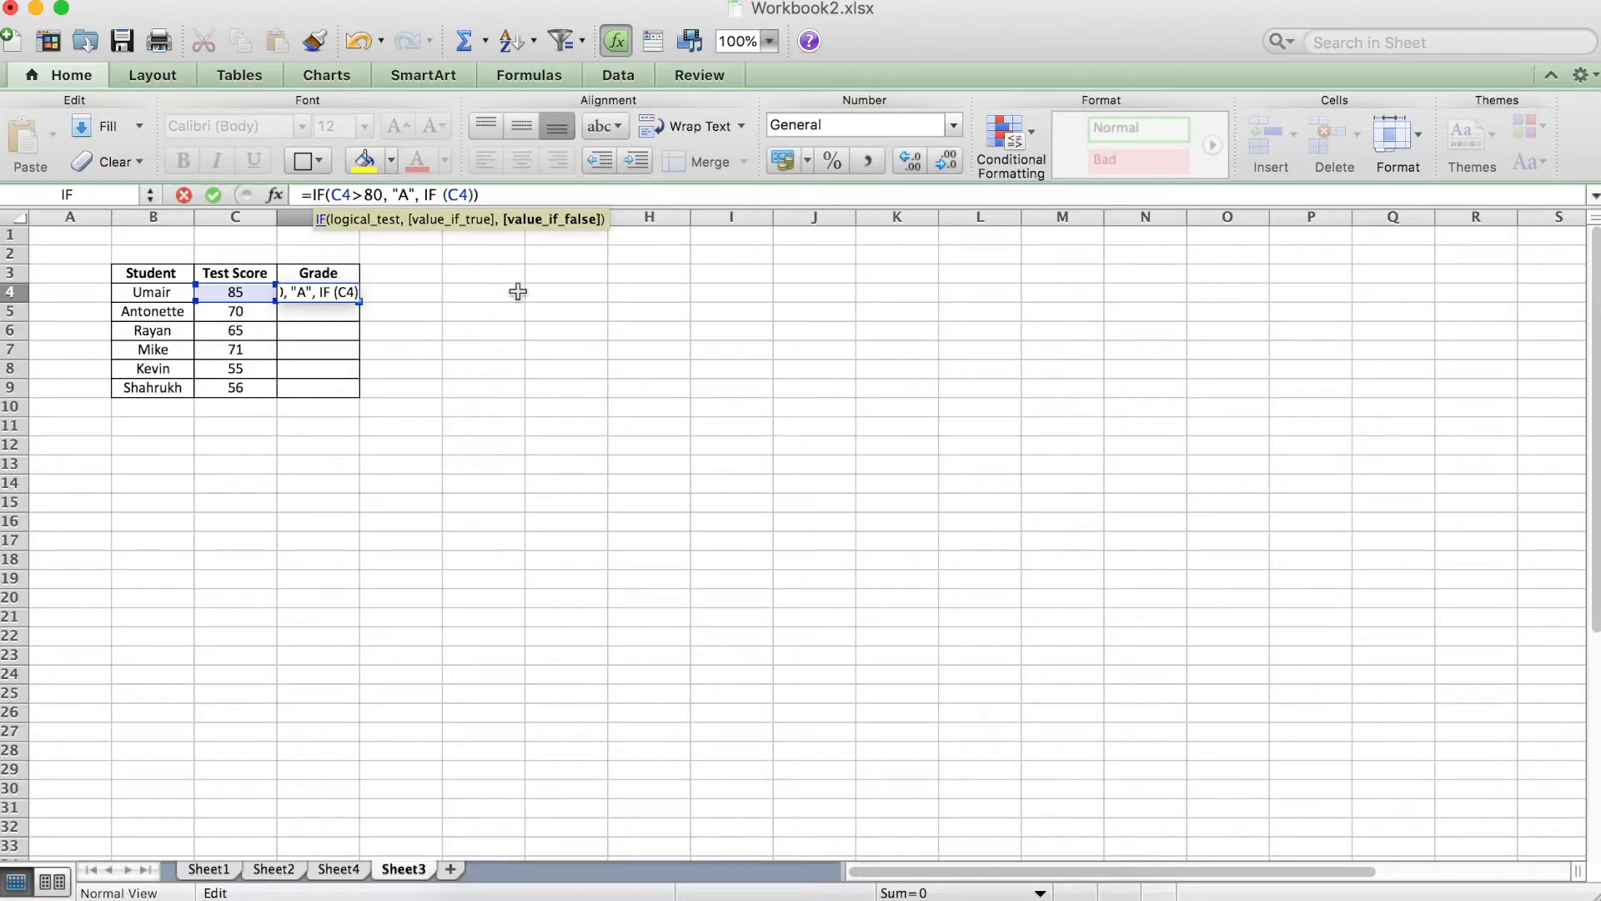
text(>70, "B")
Nest a third IF in the D4 formula's false branch, returning "C" when C4>60.
text(, IF())
key(Right)
key(Left)
text(C4>)
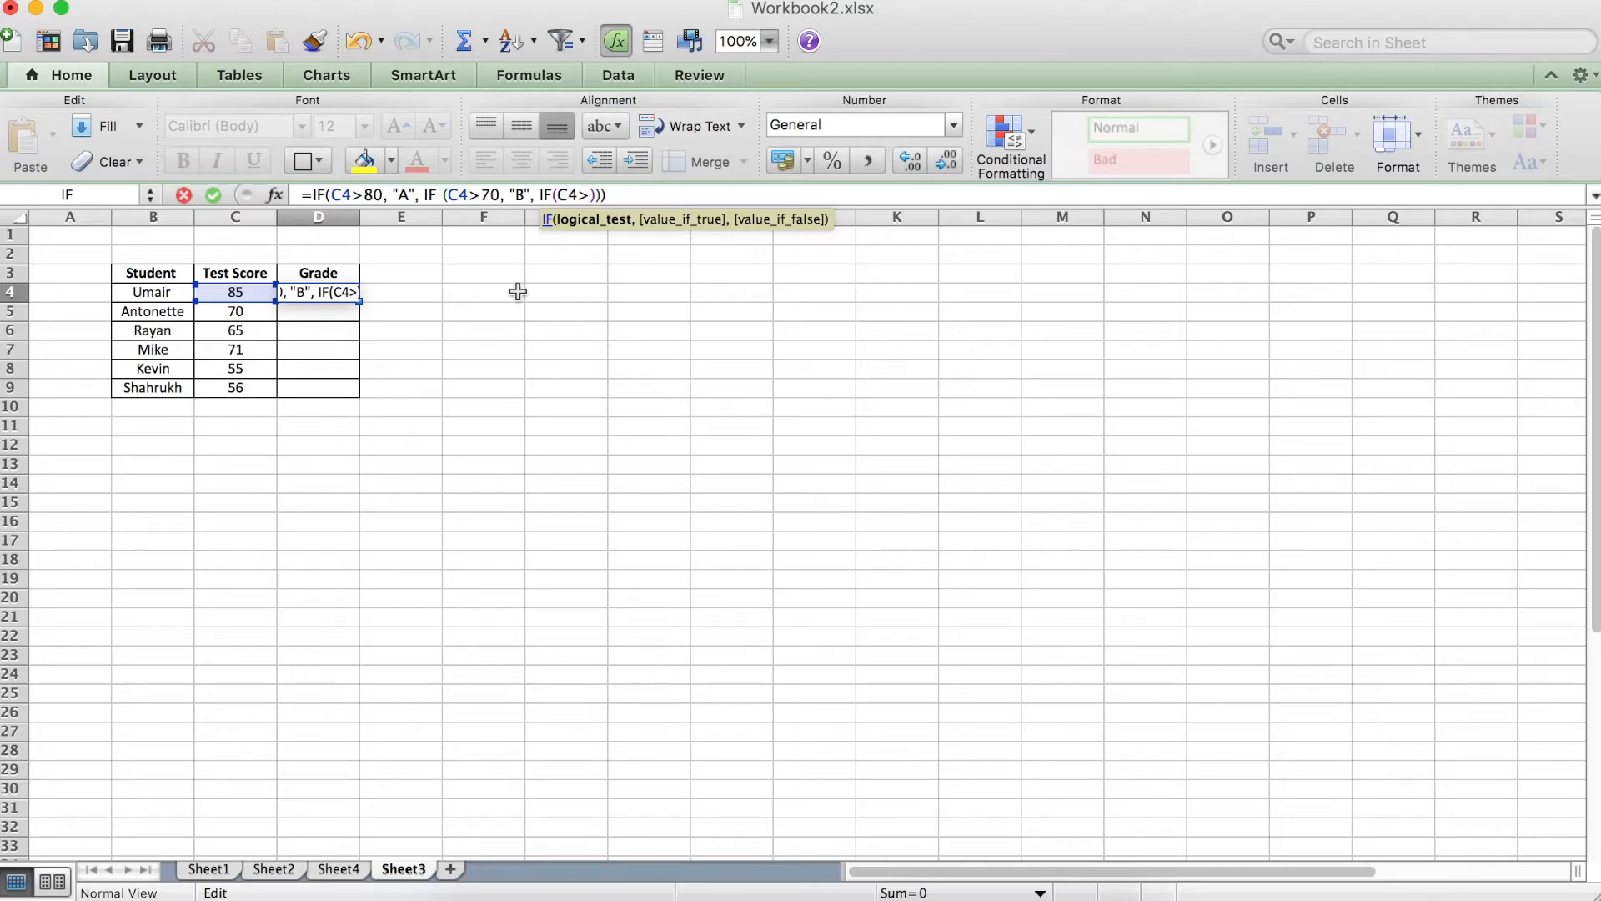
text(60, )
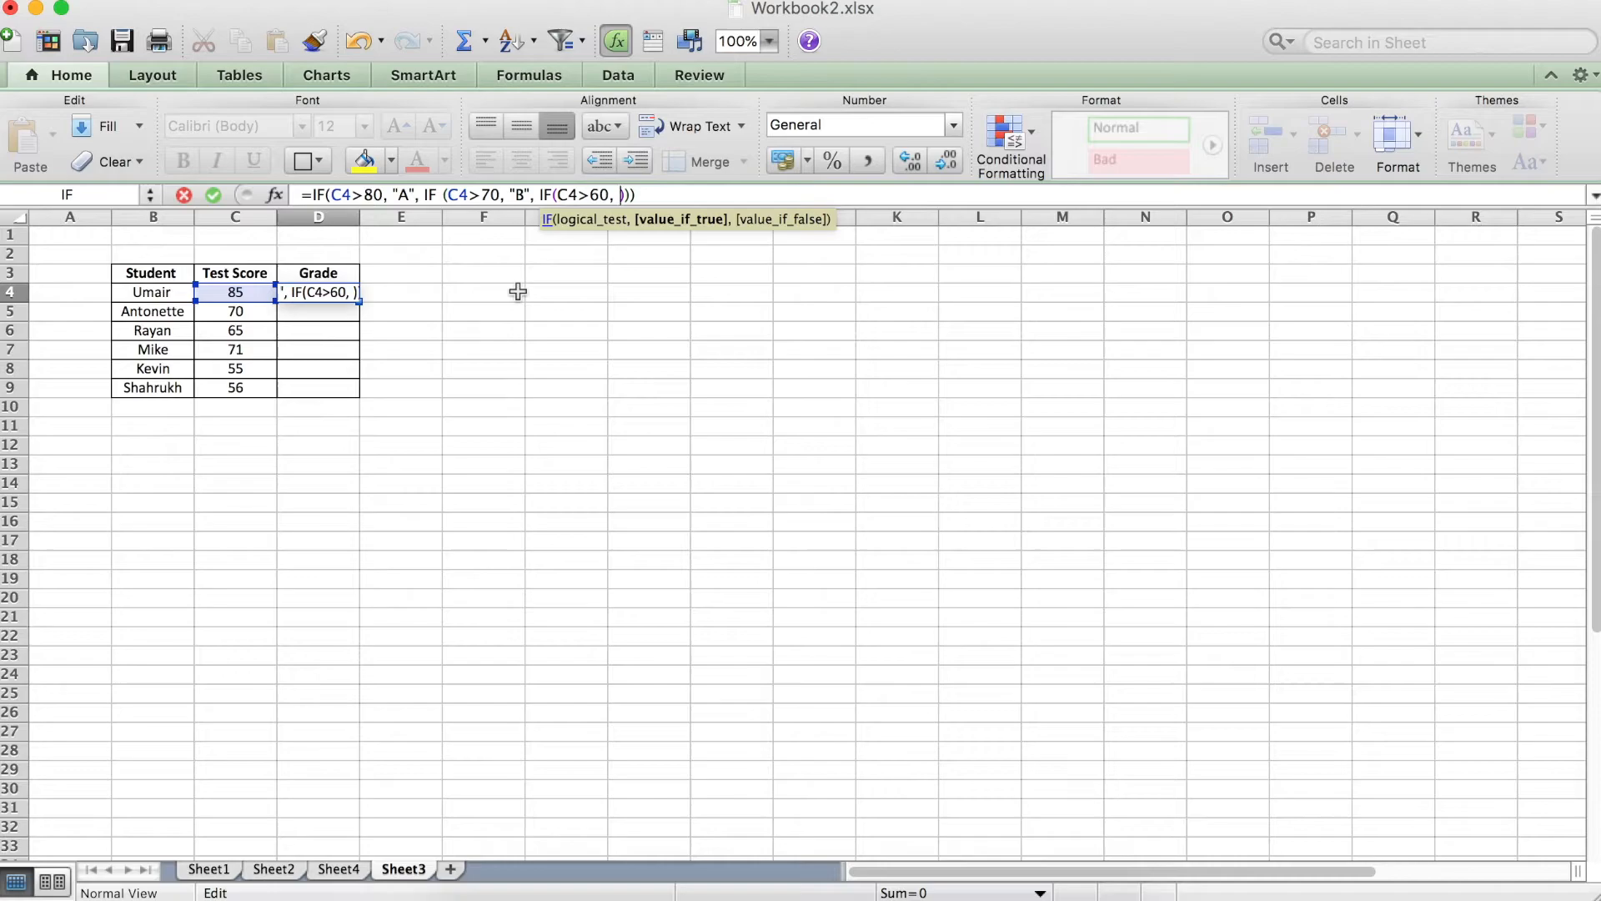
text("C",)
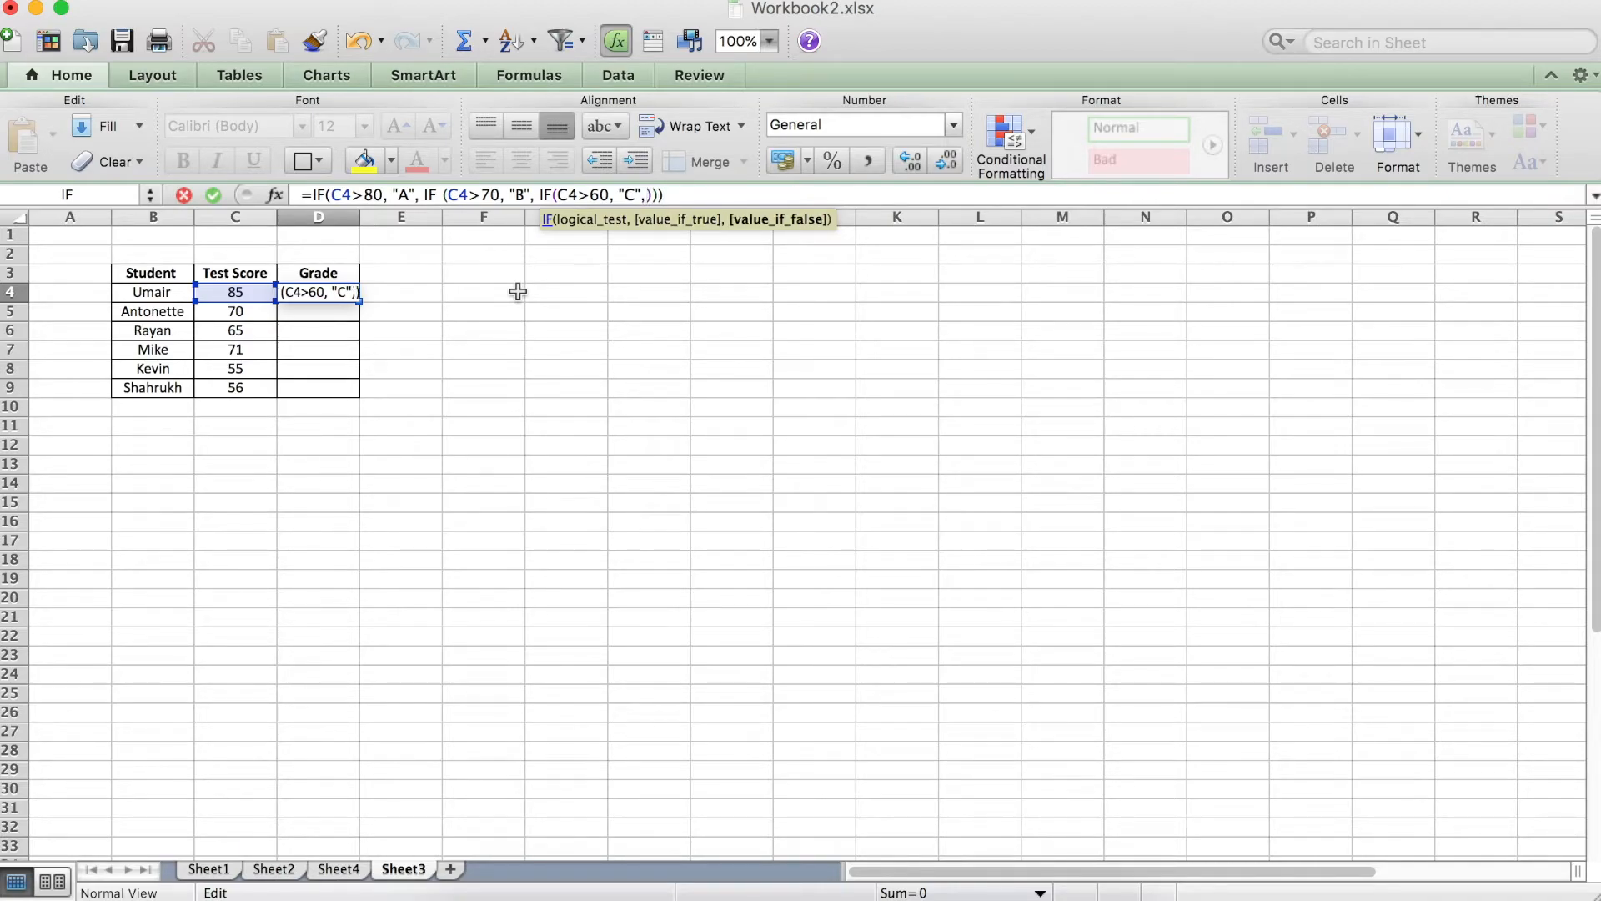
text( IF()
Nest a fourth IF in the D4 formula's false branch, returning "D" when C4>50.
key(Right)
key(Left)
text(C4)
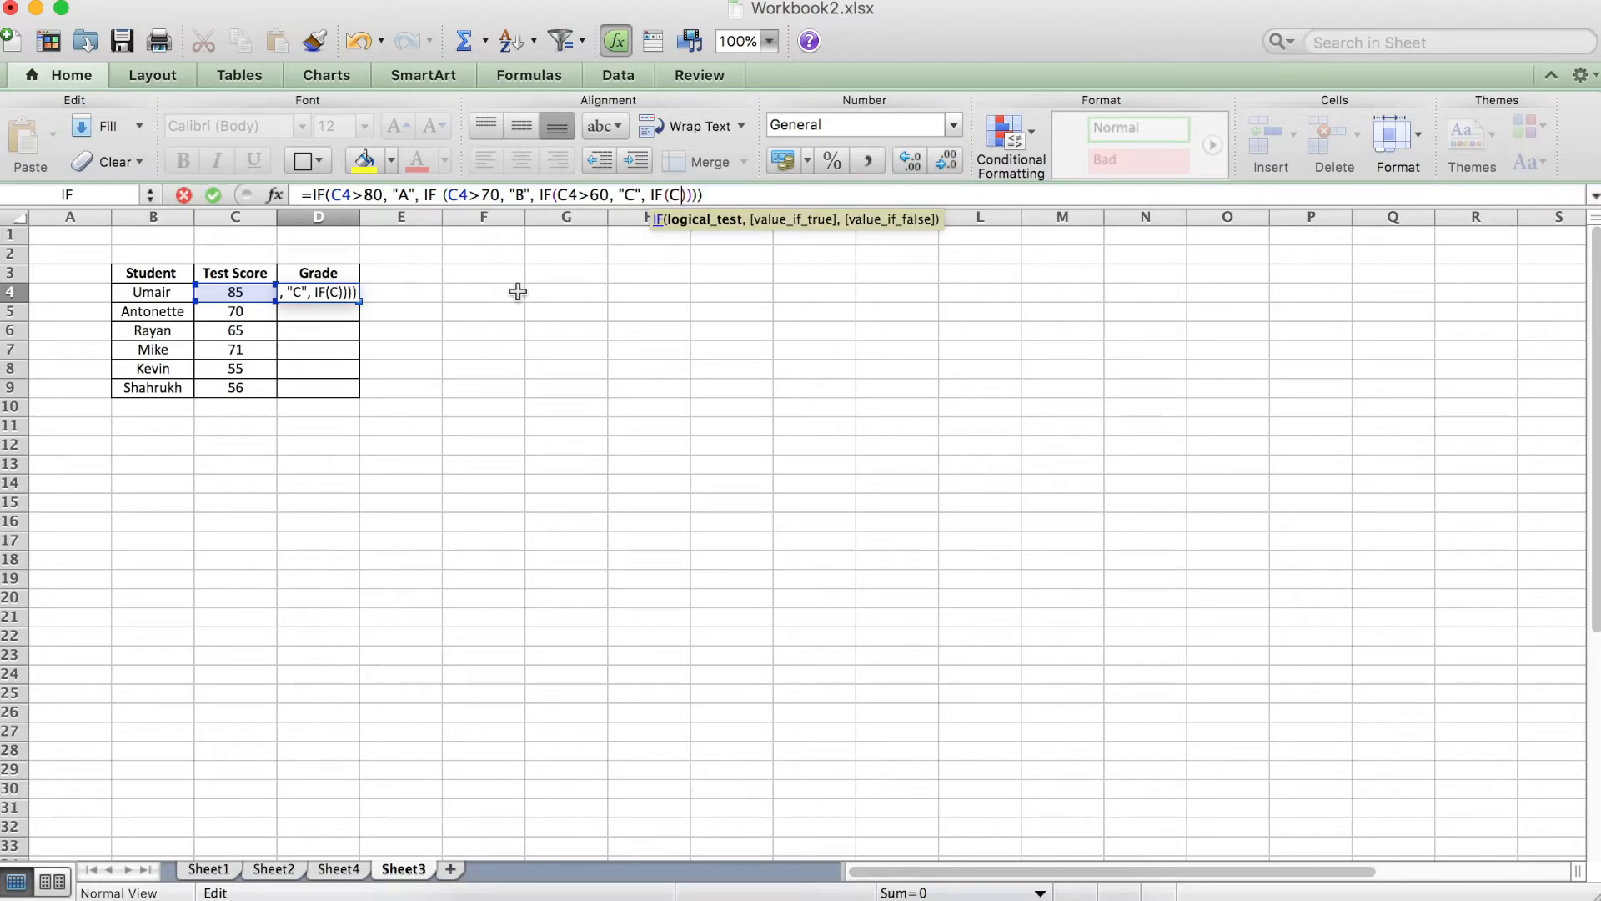
text(>50)
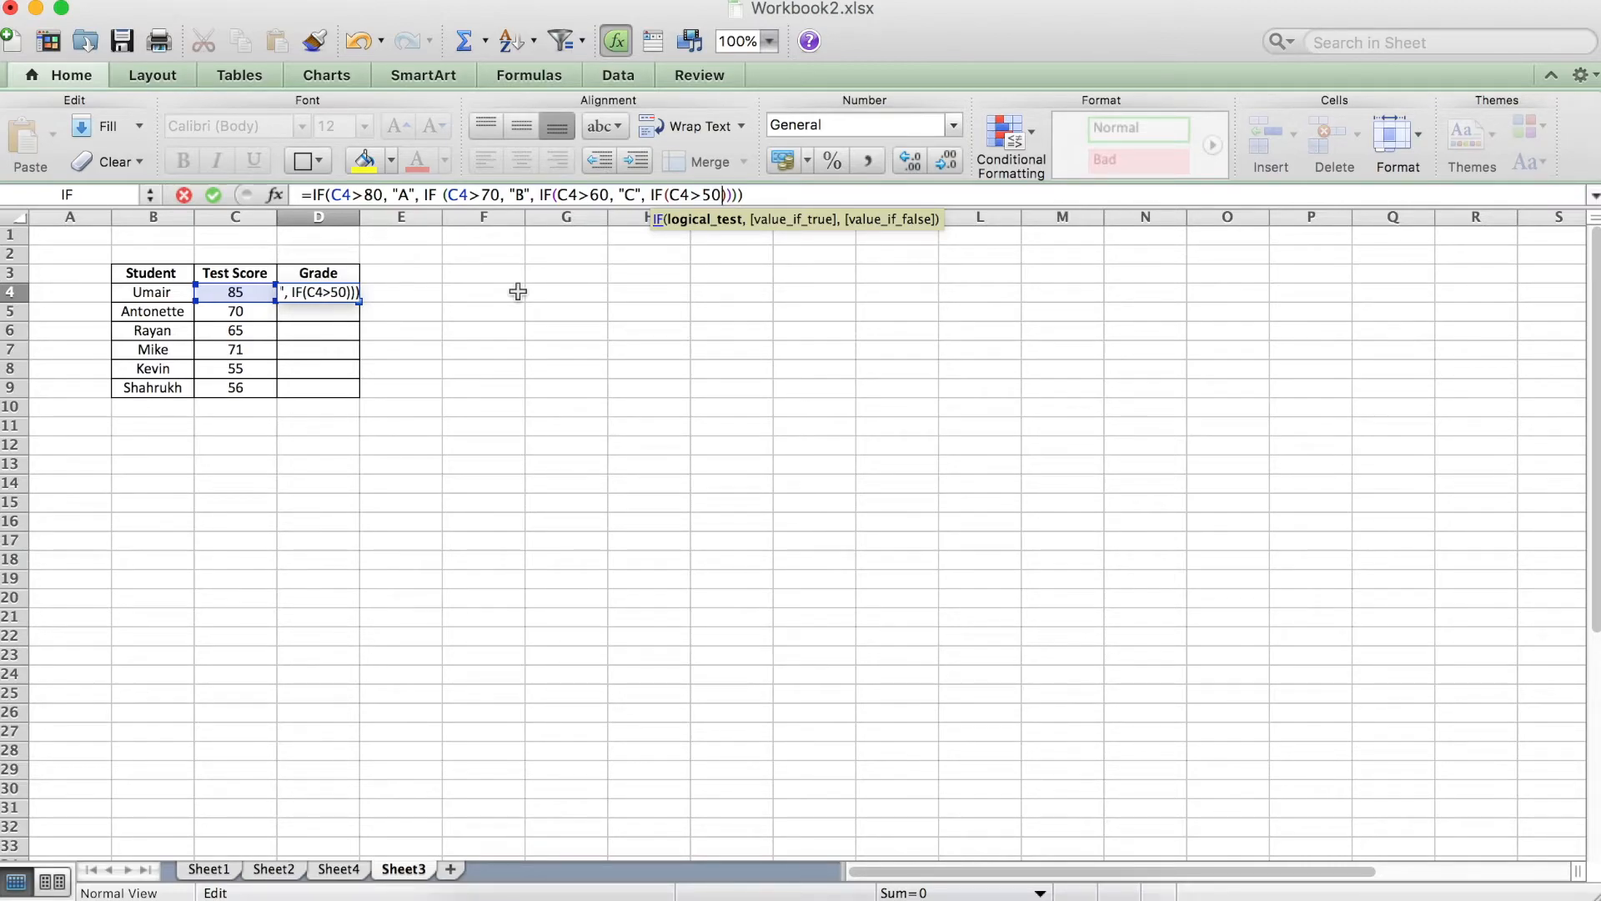
text(, )
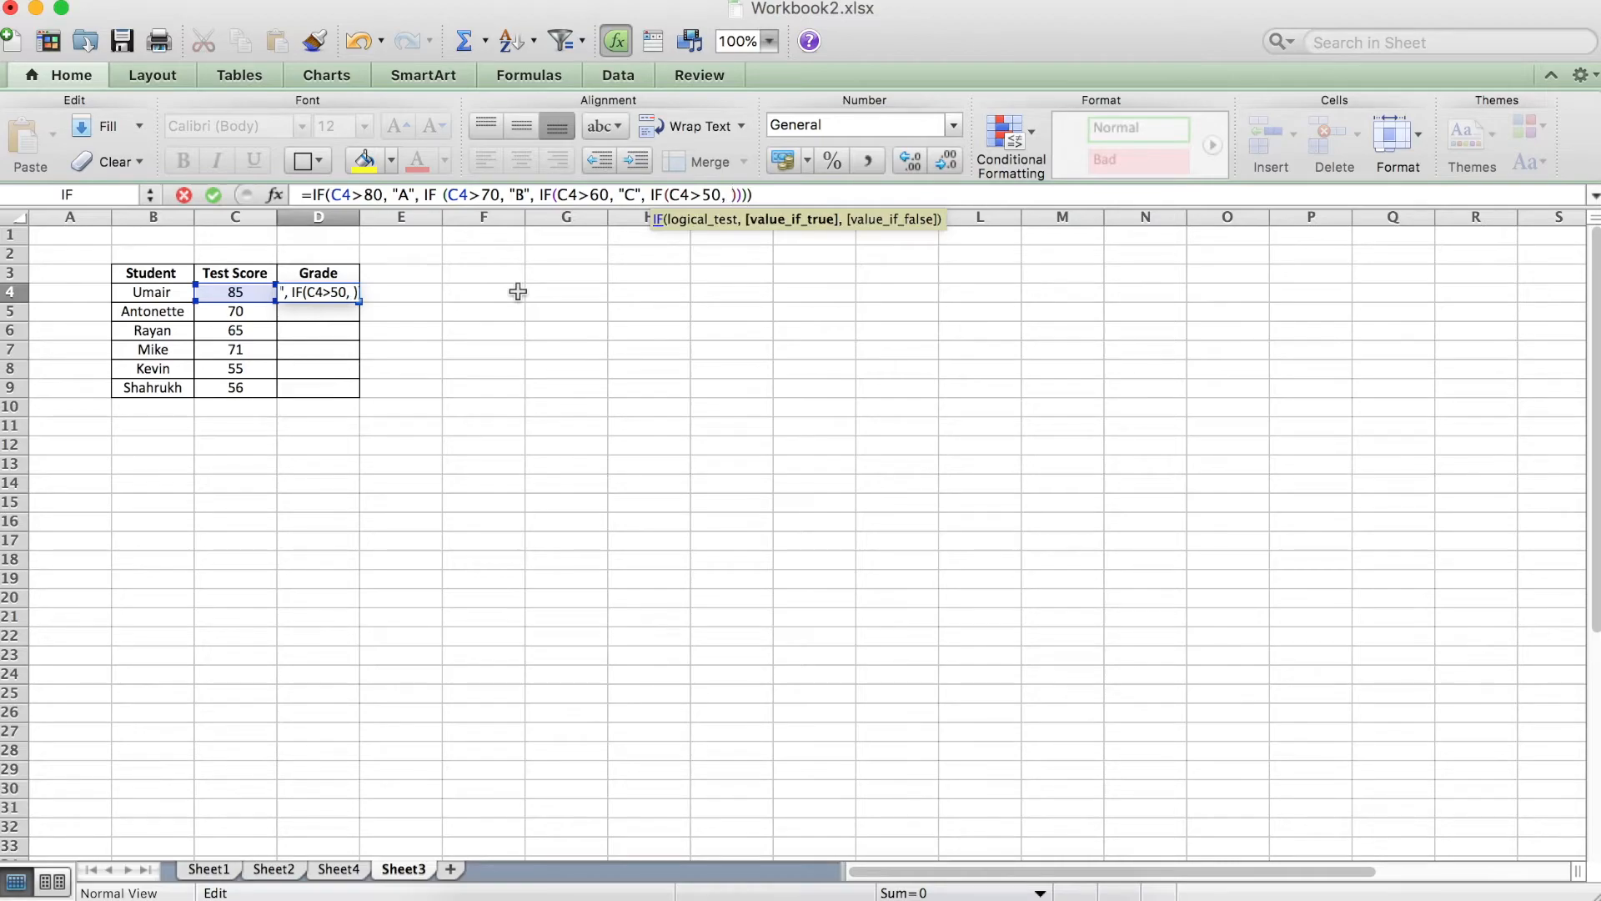
text("D"))
text(")
Commit the nested IF formula in D4, accepting the proposed formula correction.
key(Return)
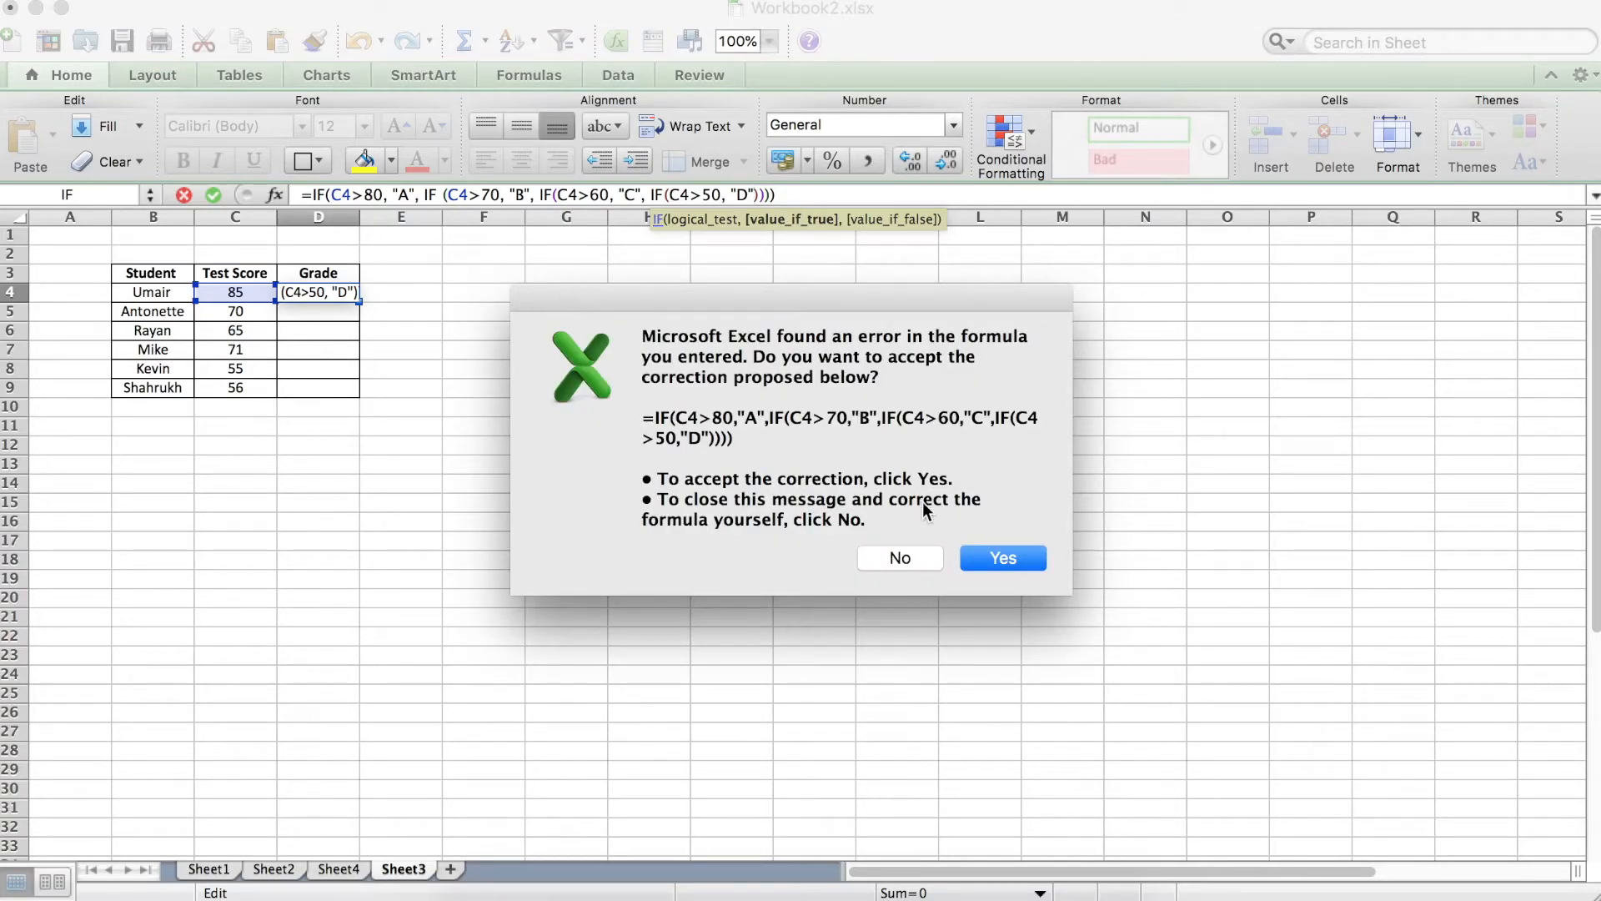
click(900, 559)
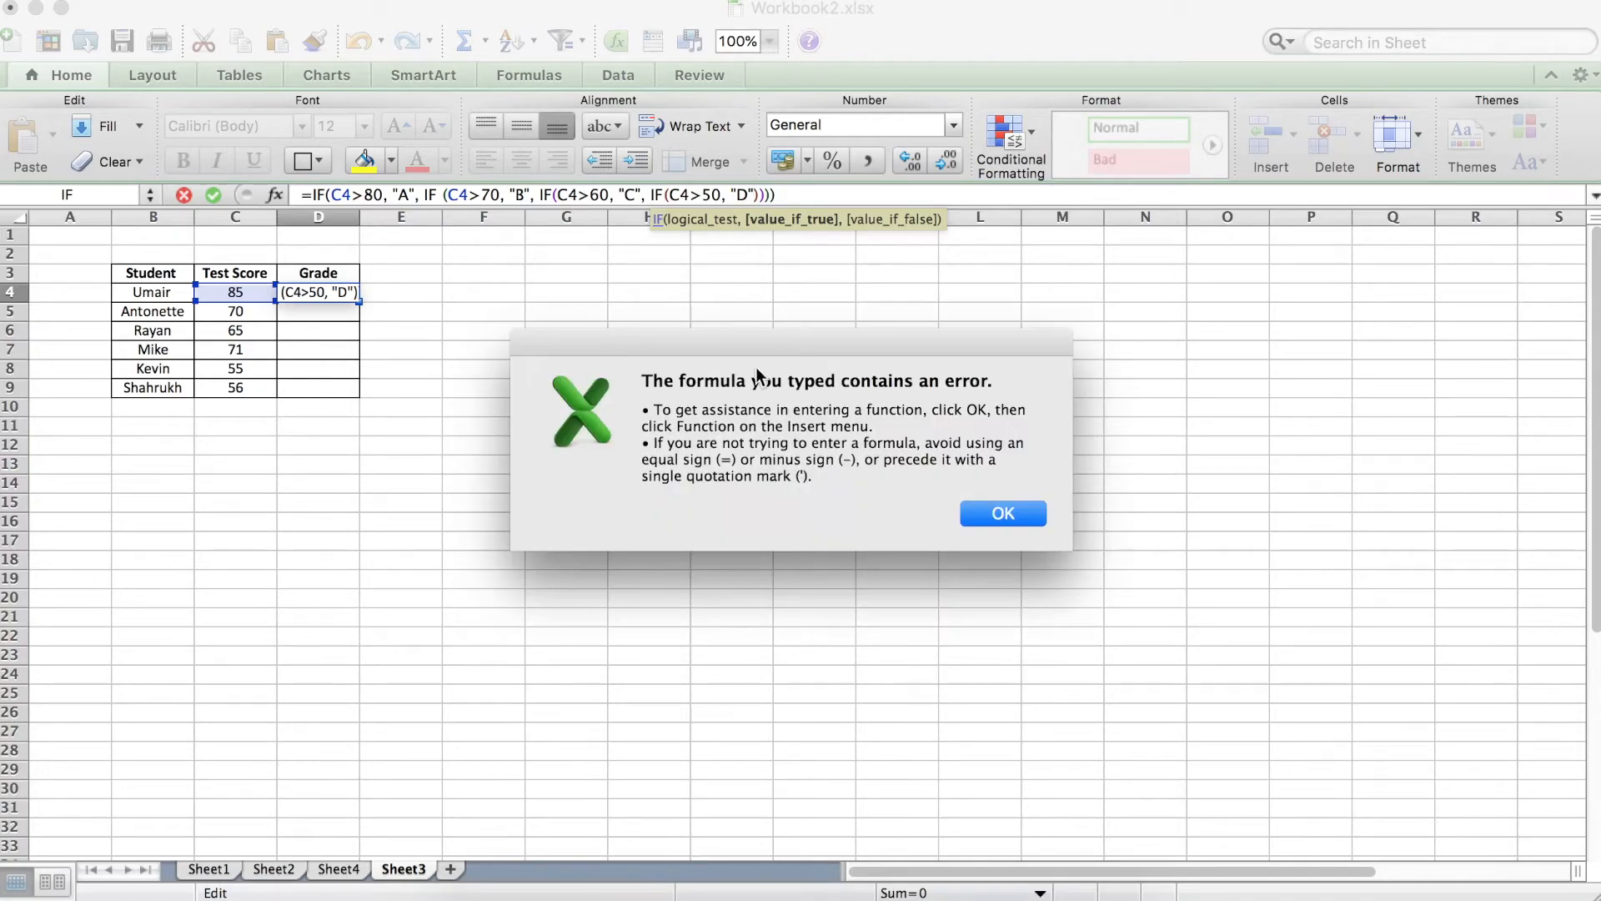
click(1006, 512)
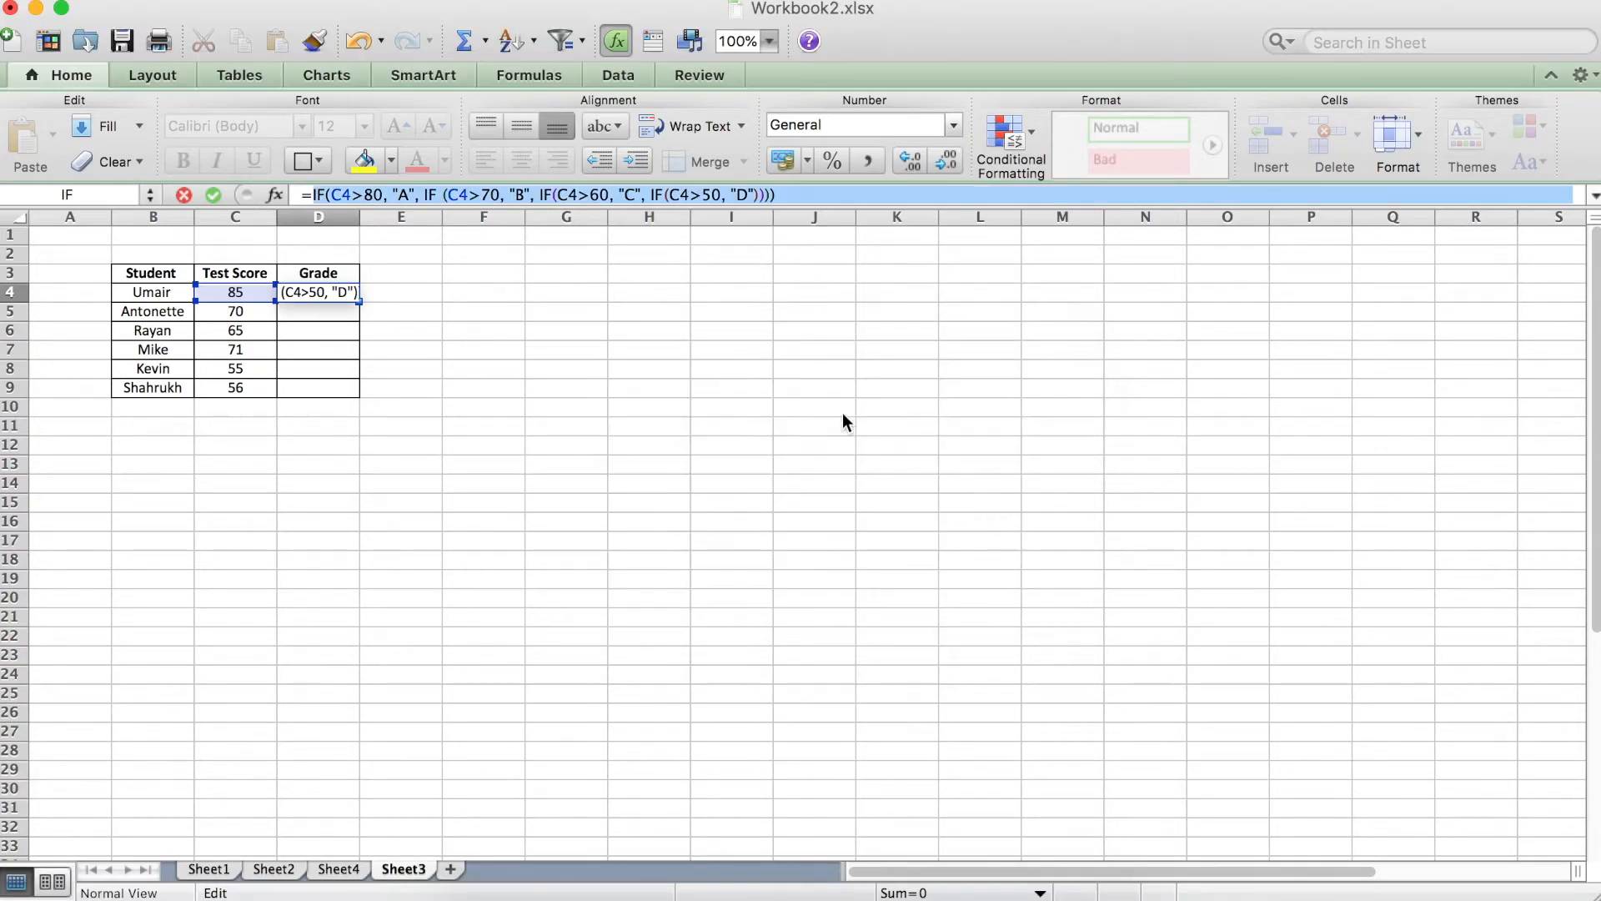
click(798, 202)
key(Return)
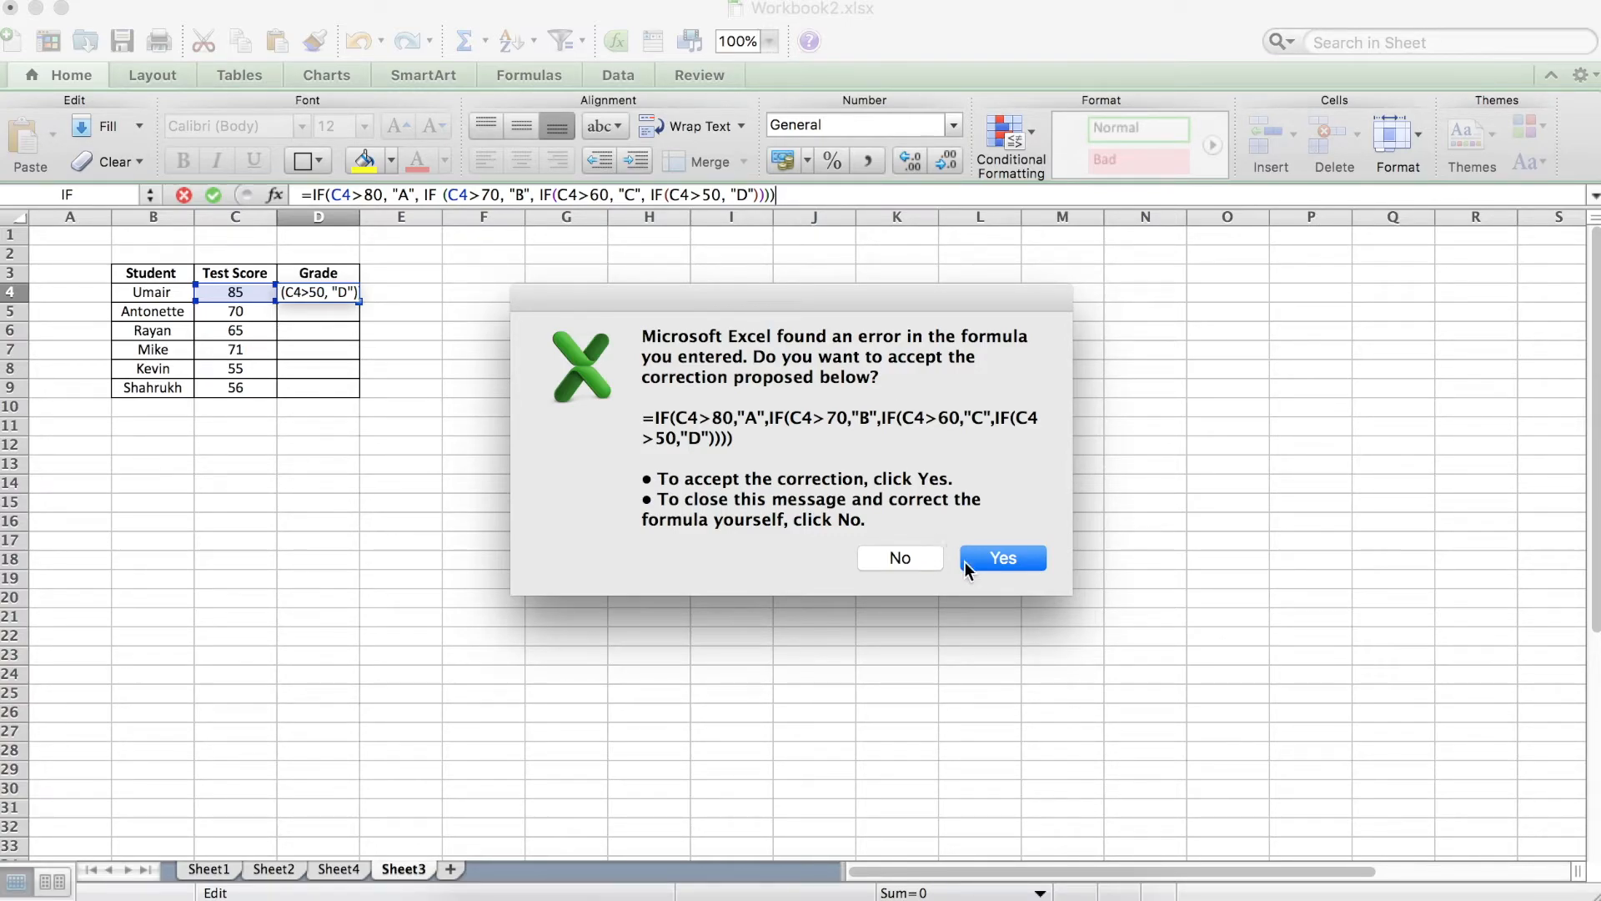
click(994, 570)
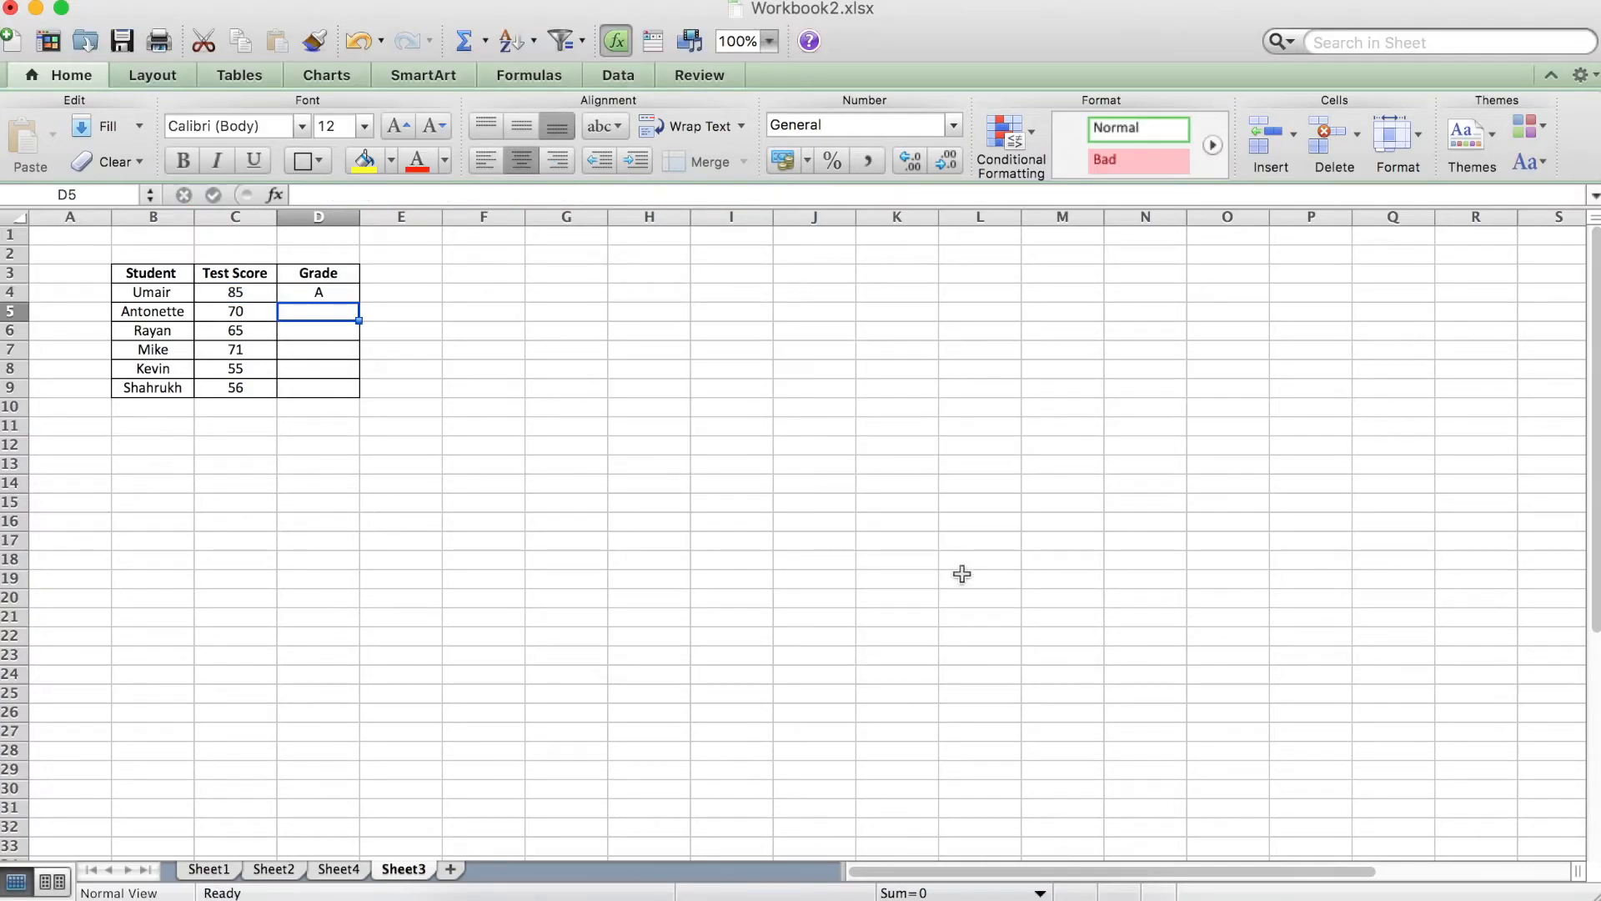
Fill the grade formula from D4 down through D9 for the remaining students.
click(329, 293)
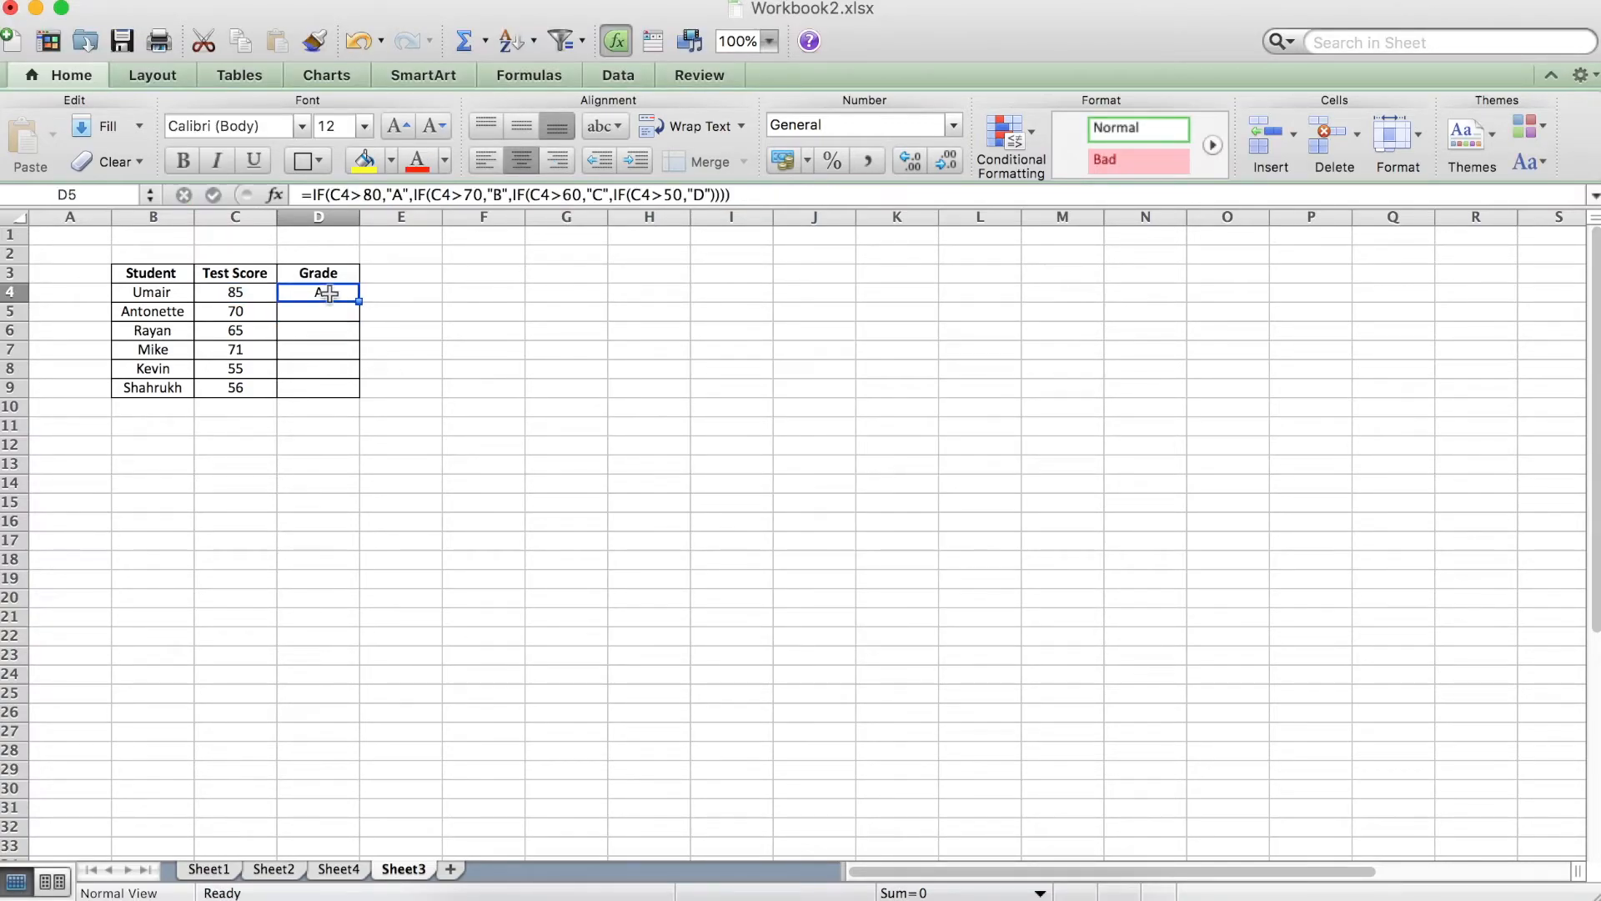
click(327, 311)
click(327, 291)
double_click(359, 301)
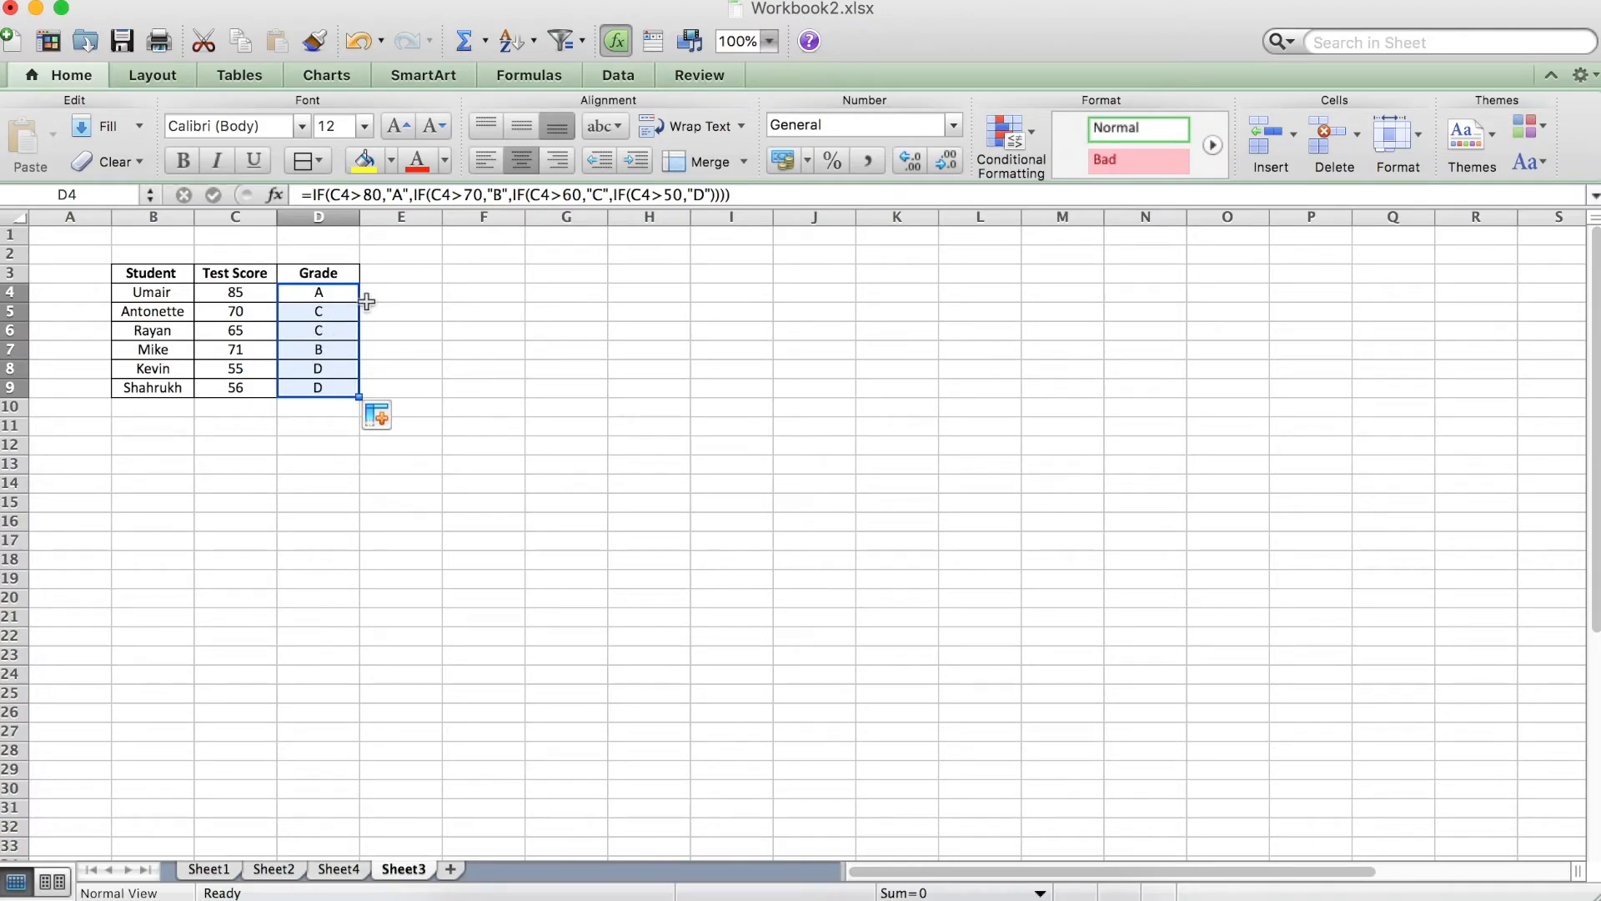
click(429, 298)
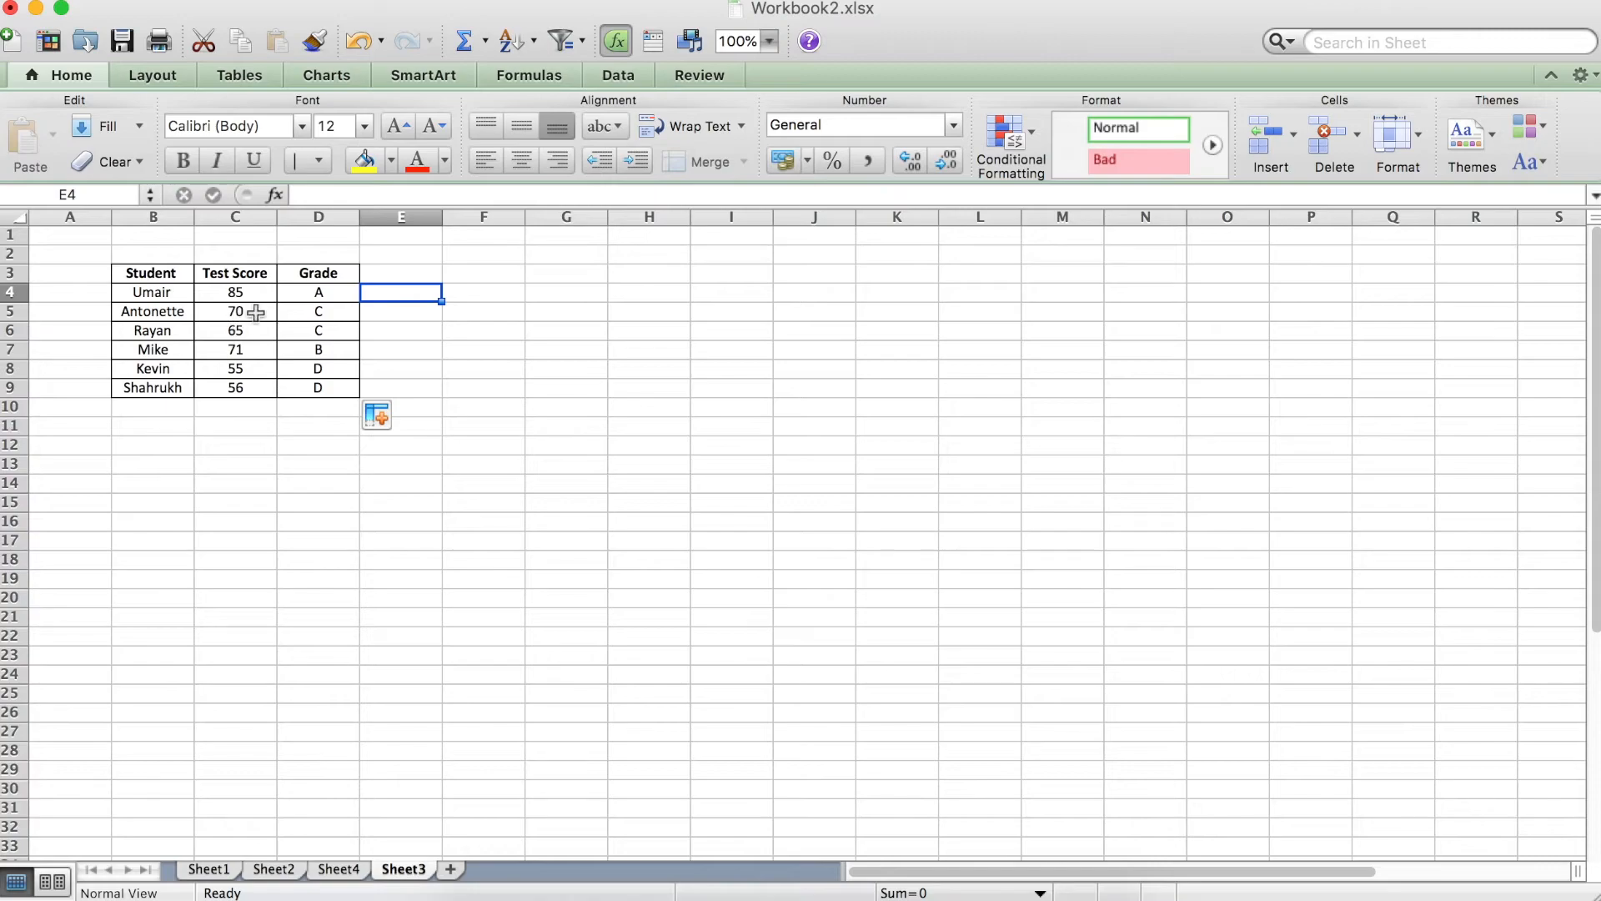
Make the "A" threshold in D4's grade formula inclusive by changing its first test to C4>=80.
click(318, 293)
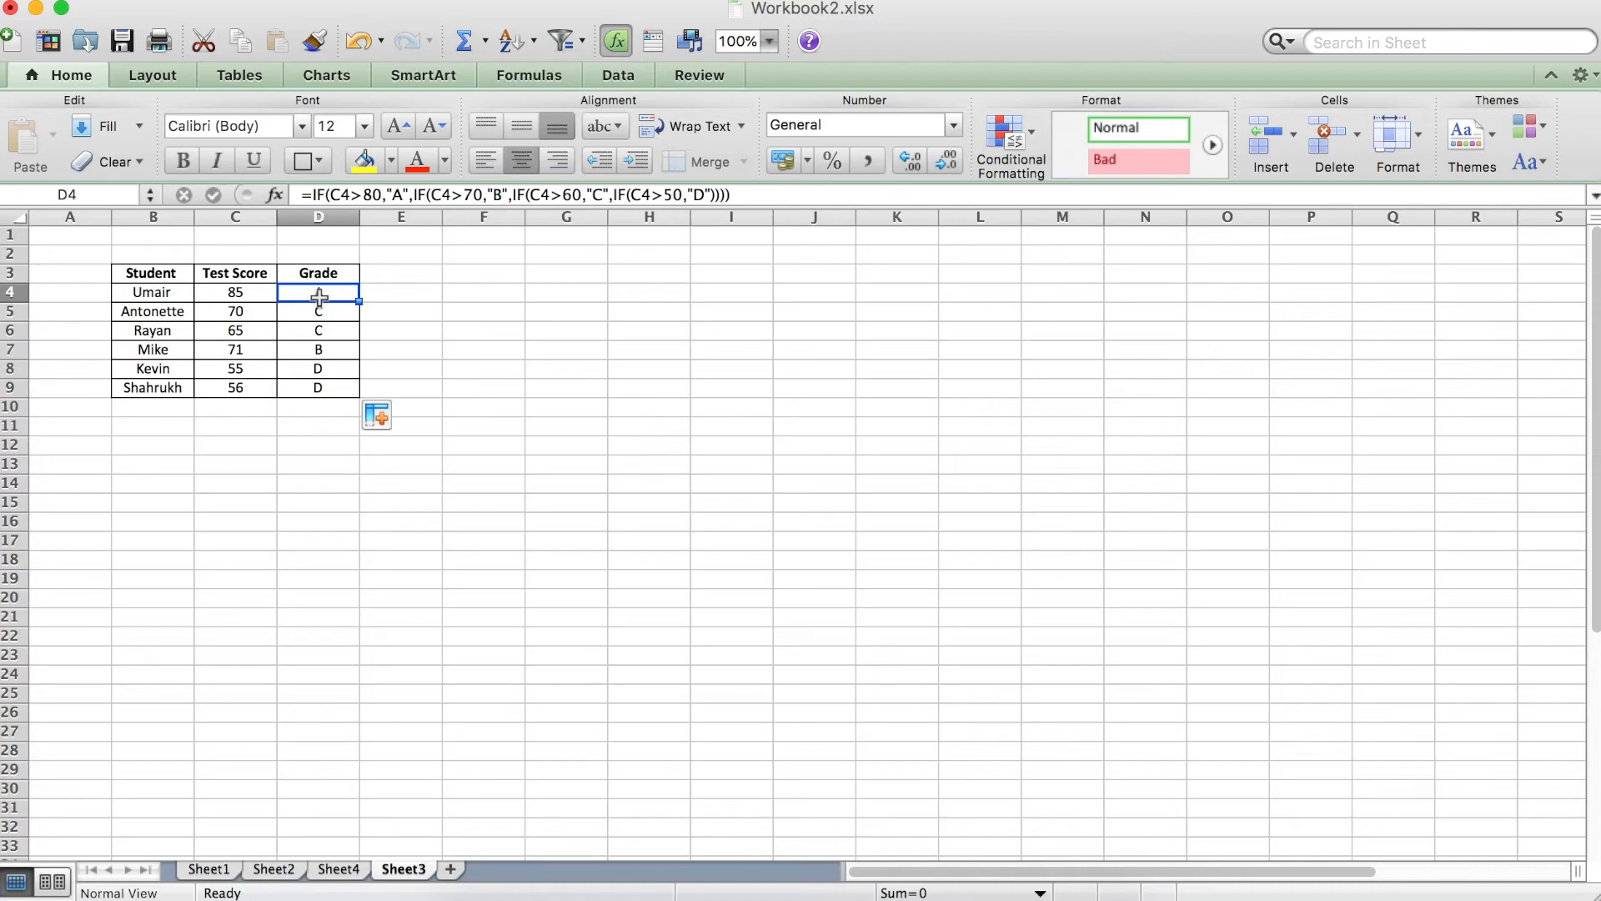
click(356, 194)
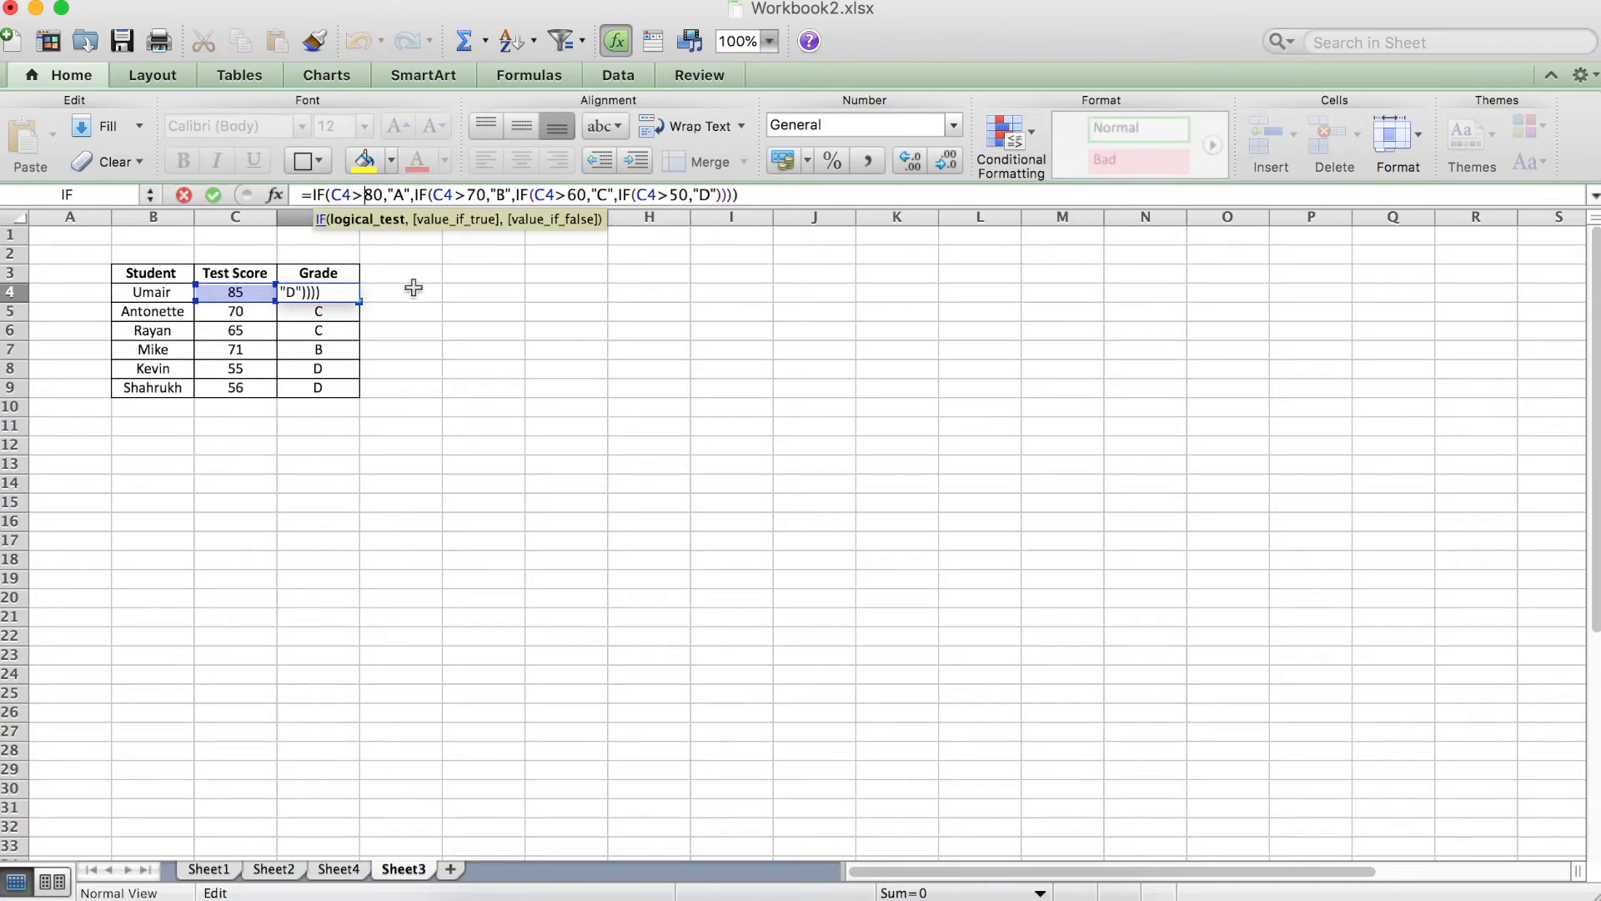
text(=)
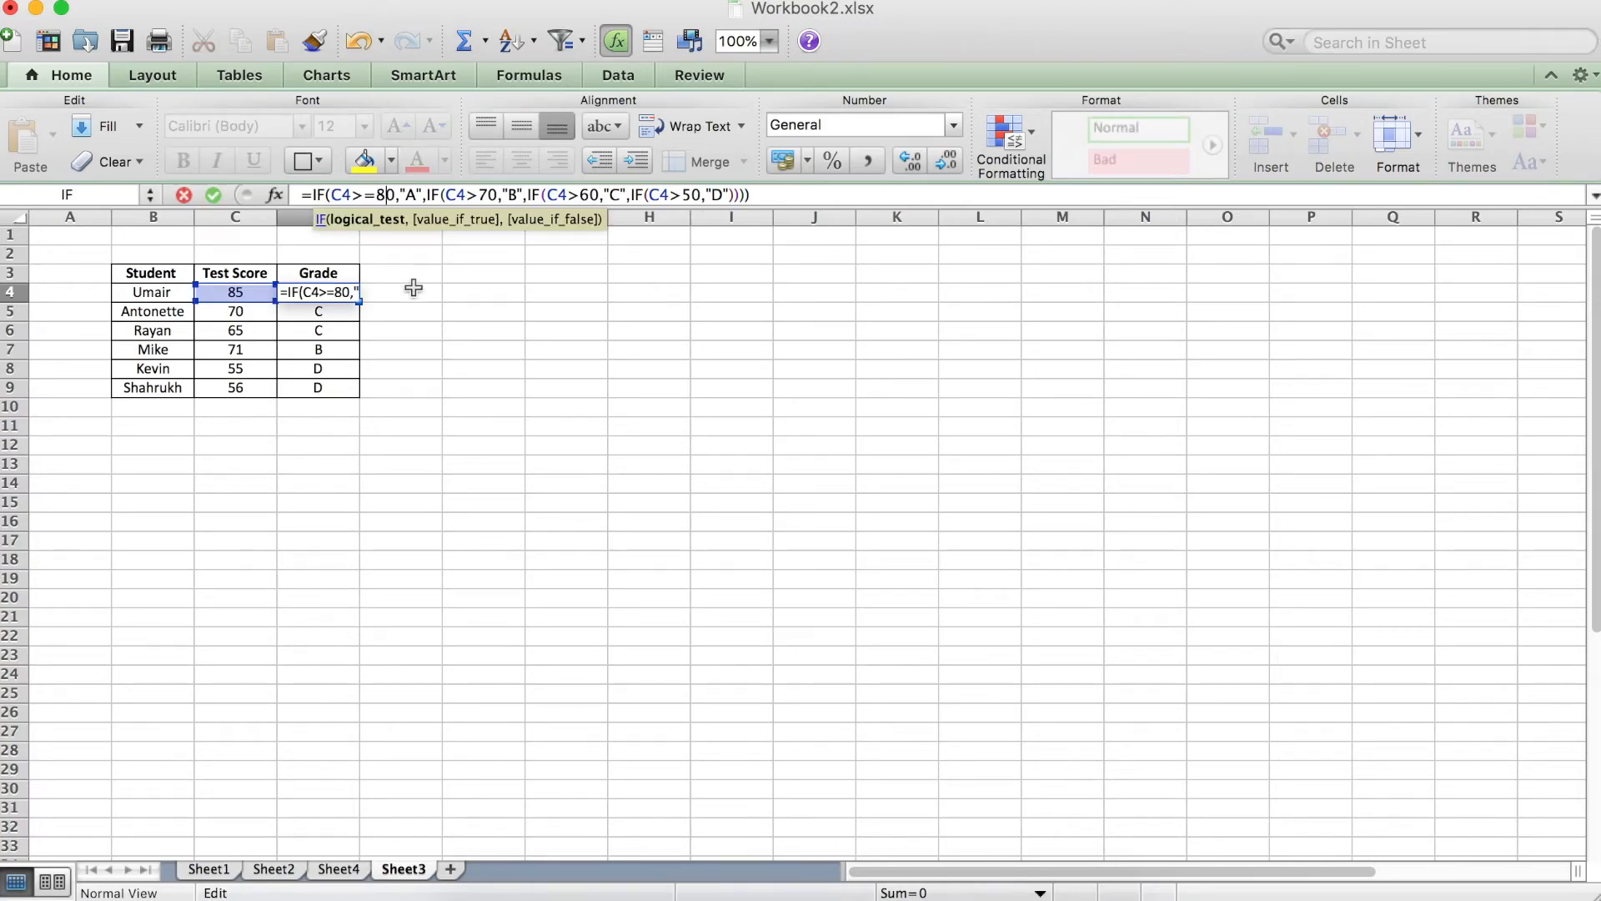
Change the "B" test in D4's nested formula to the inclusive comparison C4>=70.
key(Right)
key(Right)
key(Right)
key(Right)
key(Right)
key(Right)
key(Right)
key(Right)
key(Right)
key(Right)
key(Right)
key(Right)
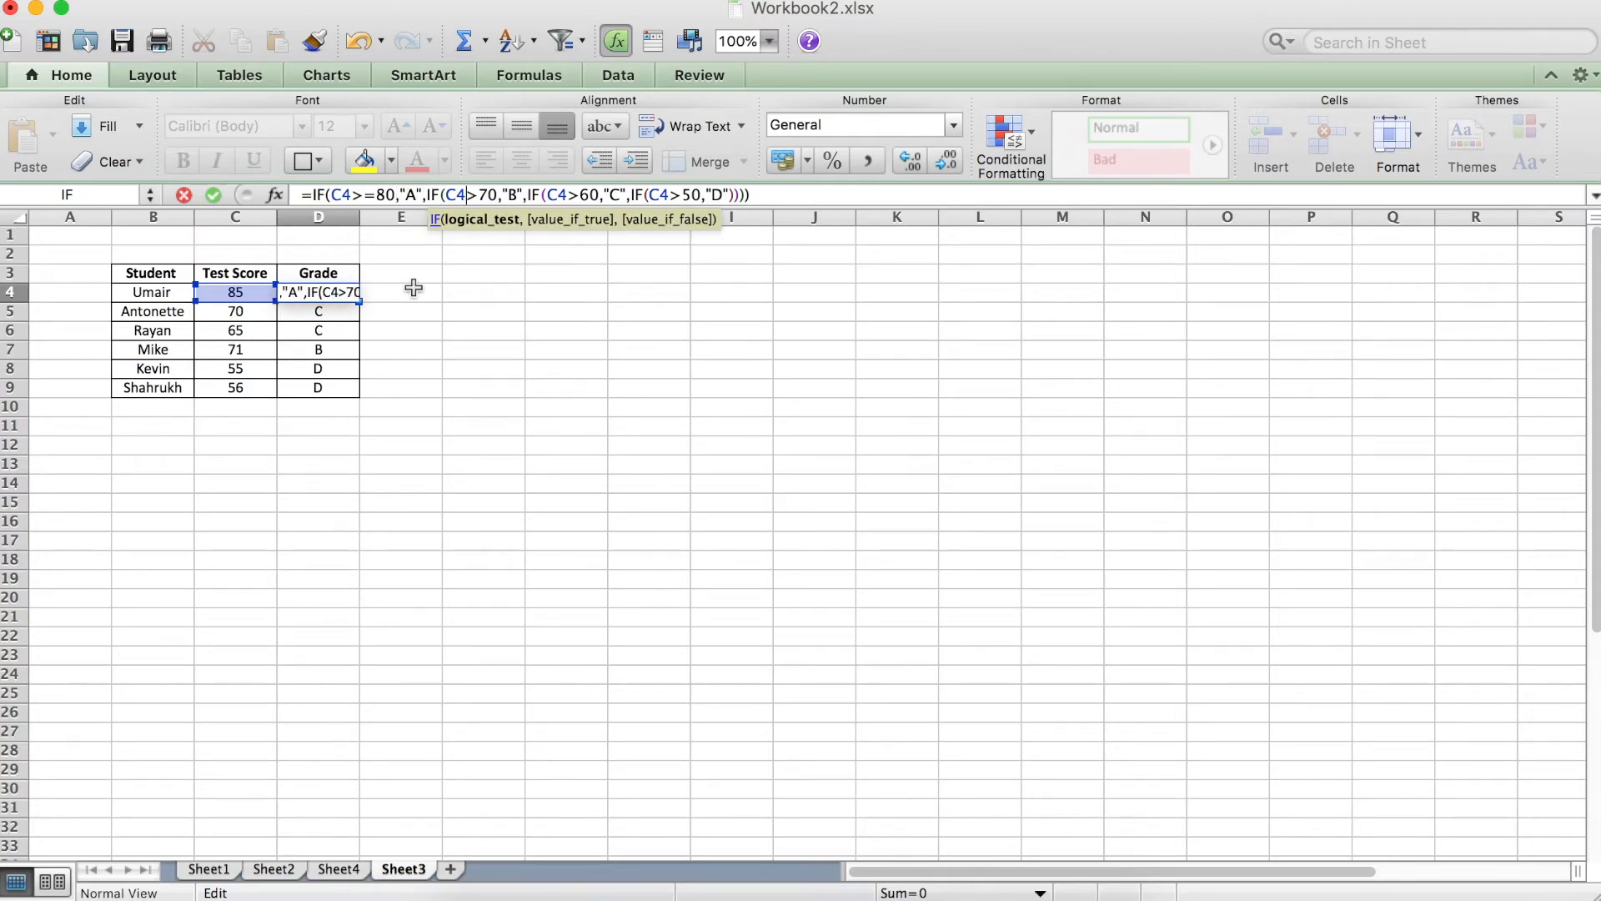
text(=)
Change the "C" test in D4's nested formula to the inclusive comparison C4>=60.
key(Right)
key(Right)
key(Right)
key(Right)
key(Right)
key(Right)
key(Right)
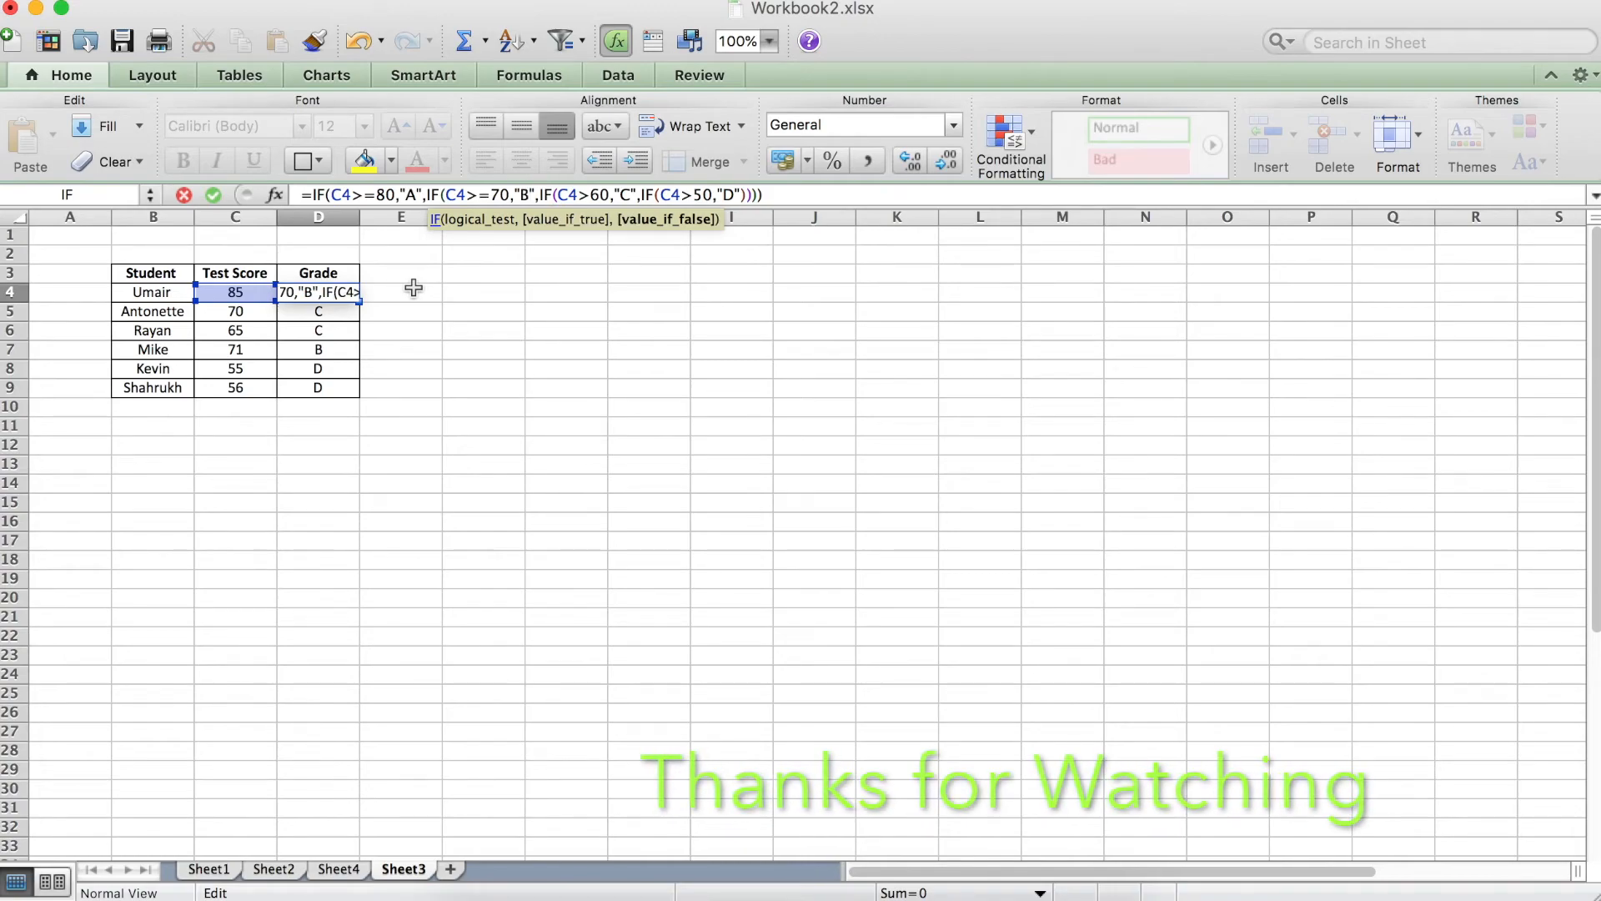
key(Right)
key(Right)
key(Right)
key(Right)
key(Right)
key(Right)
text(=)
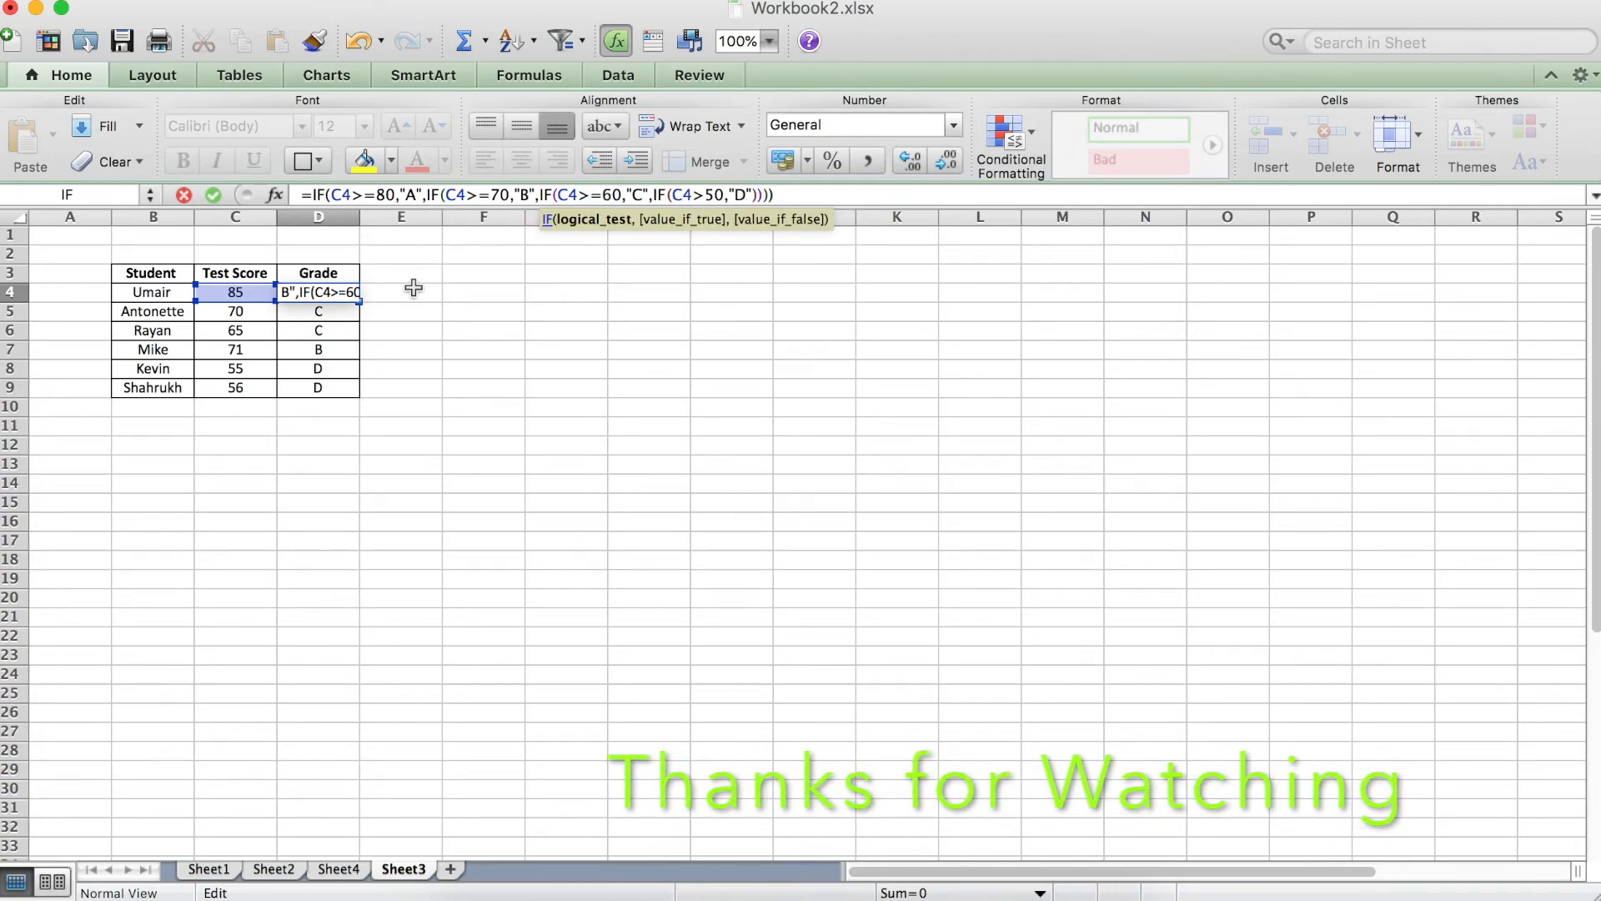
Change the "D" test in D4's nested formula to C4>=50 and commit the edited formula.
key(Right)
key(Right)
key(Right)
key(Right)
key(Right)
key(Right)
key(Right)
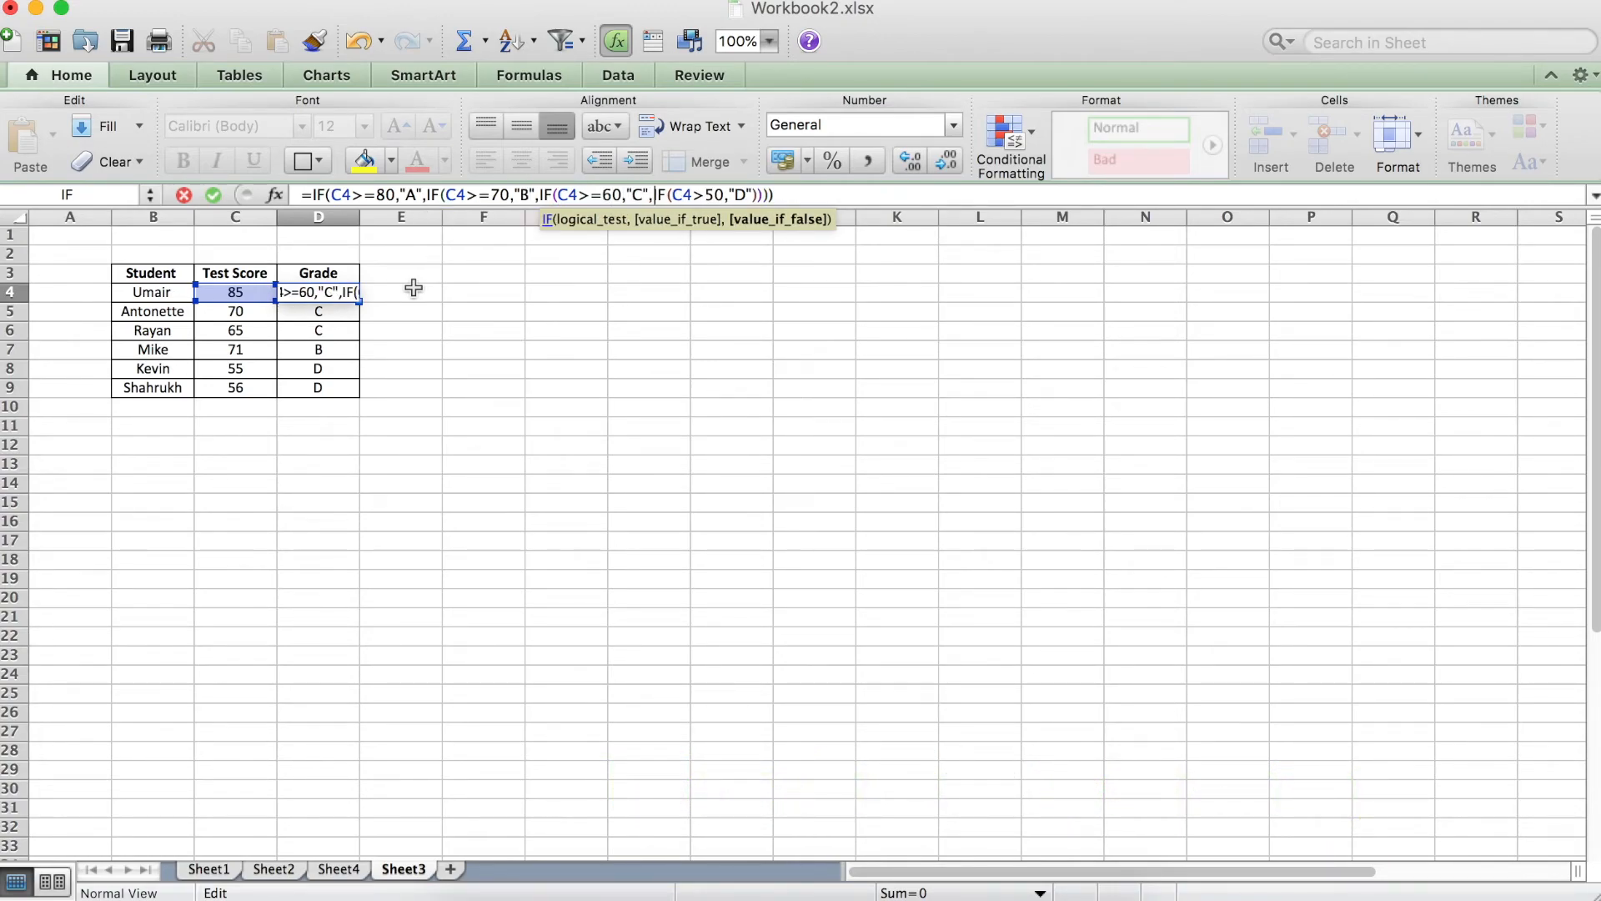
key(Right)
key(Right)
key(Right)
key(Right)
key(Right)
key(Right)
text(=)
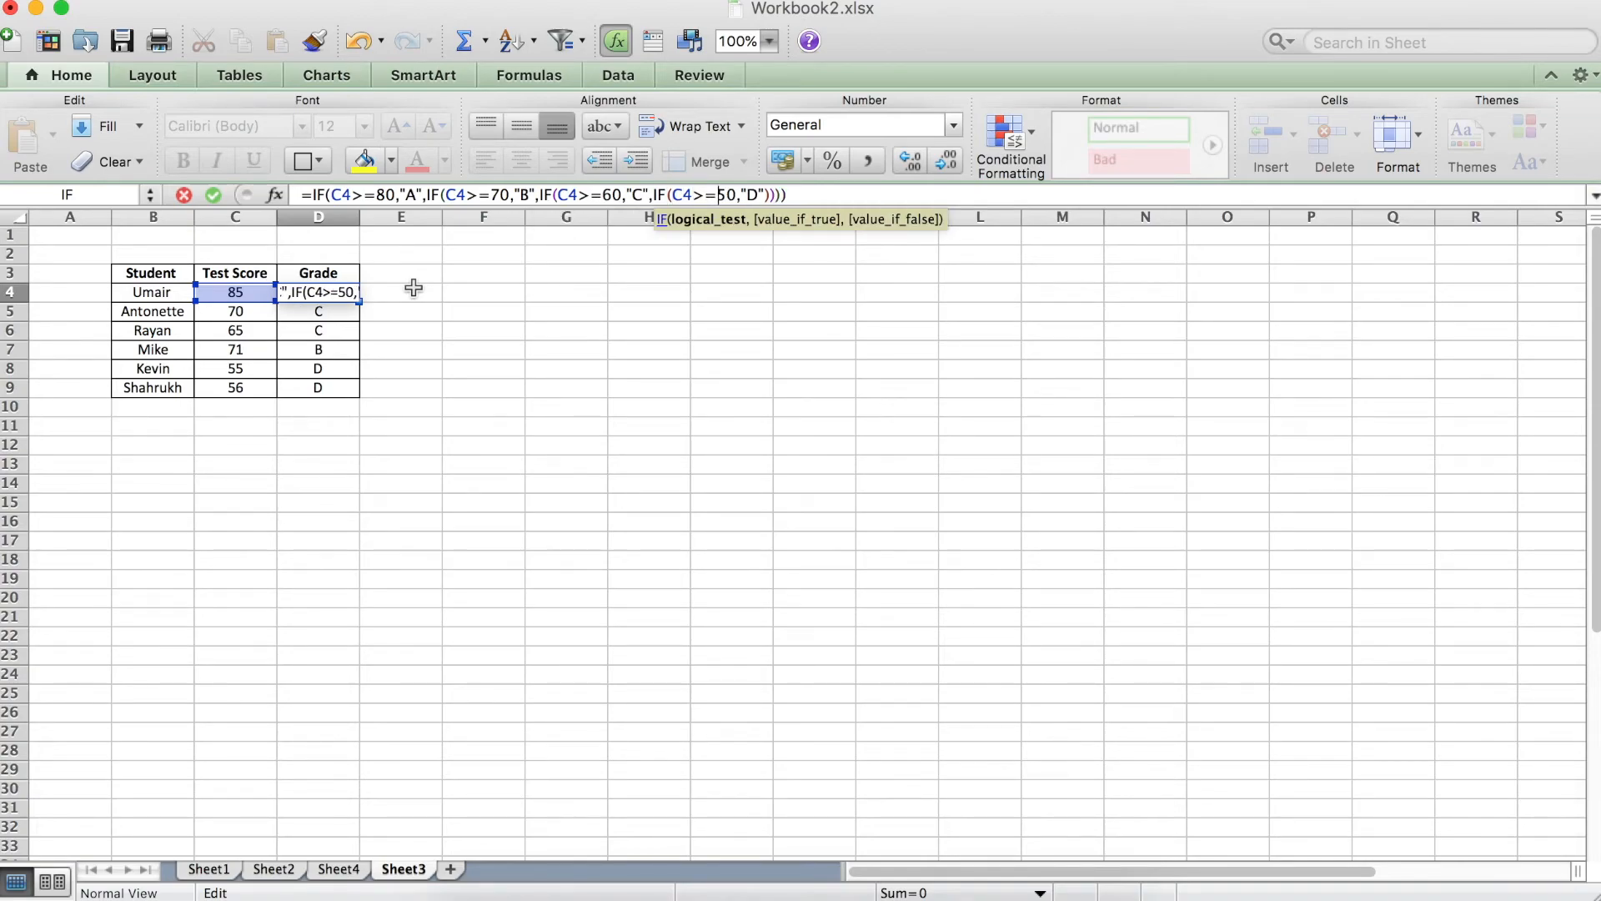
key(Return)
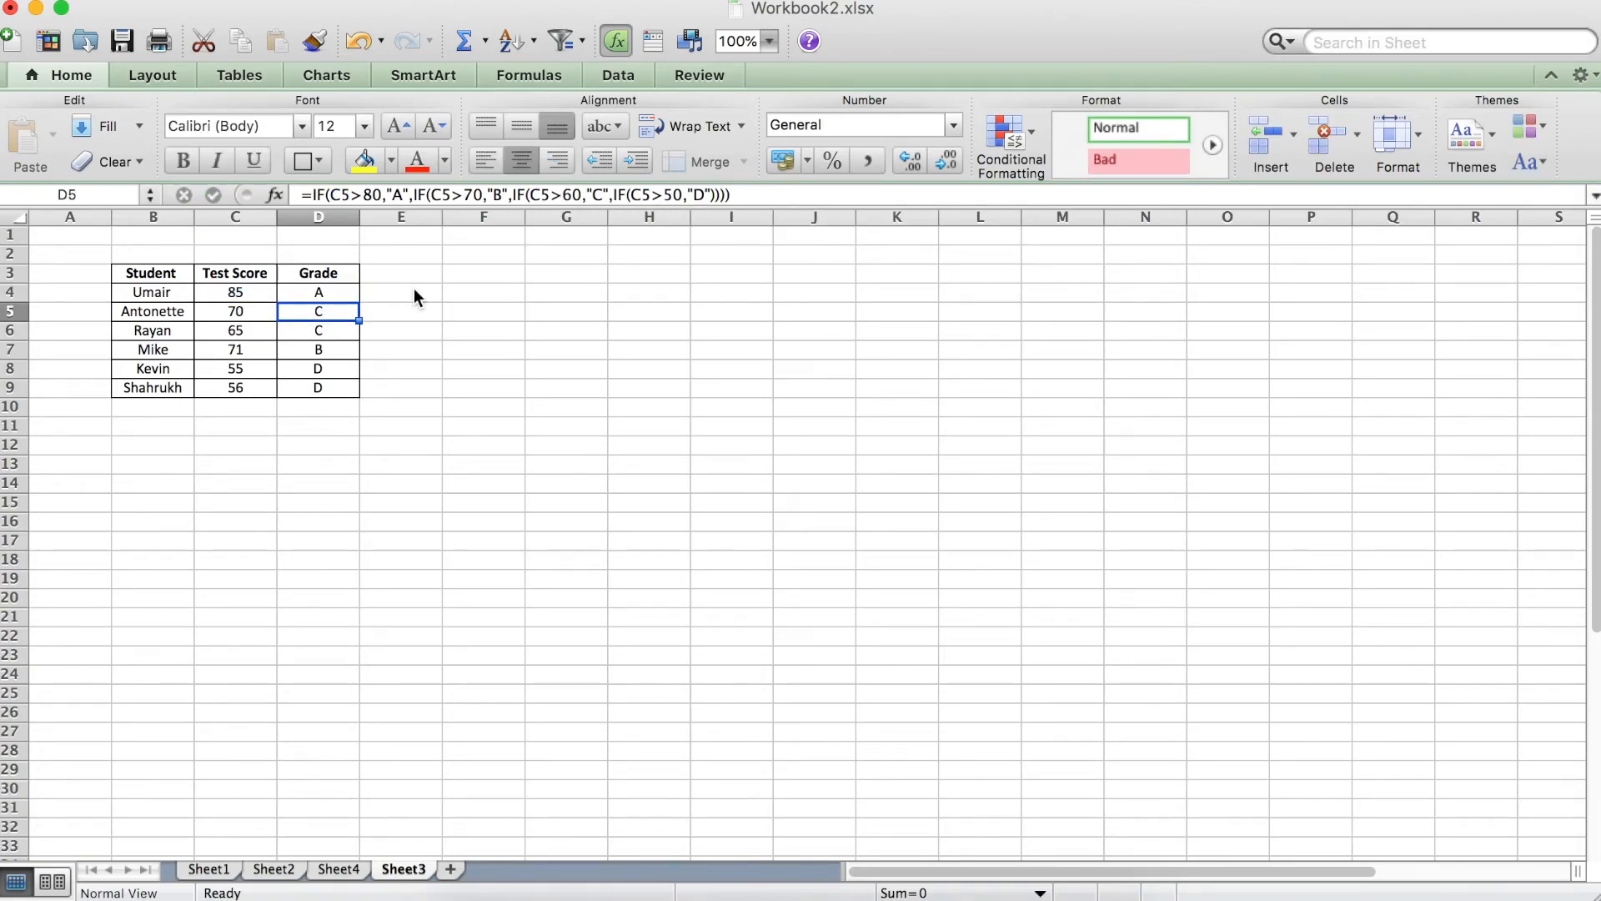
Fill the revised grade formula from D4 down through D9, and check the copied formula in D5.
click(339, 294)
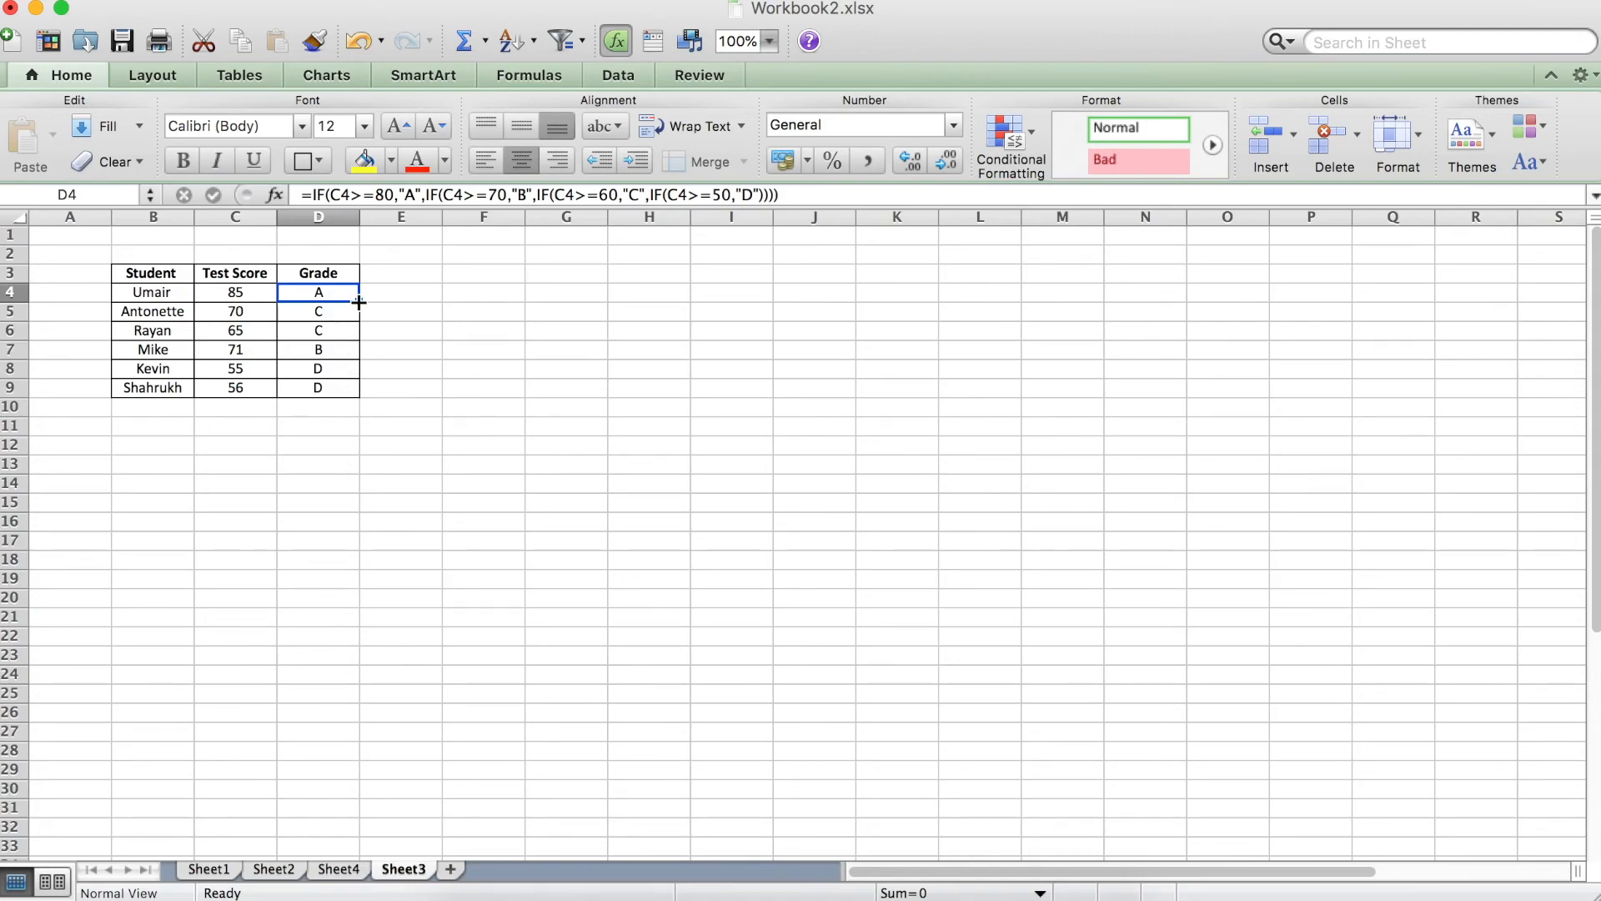
double_click(358, 302)
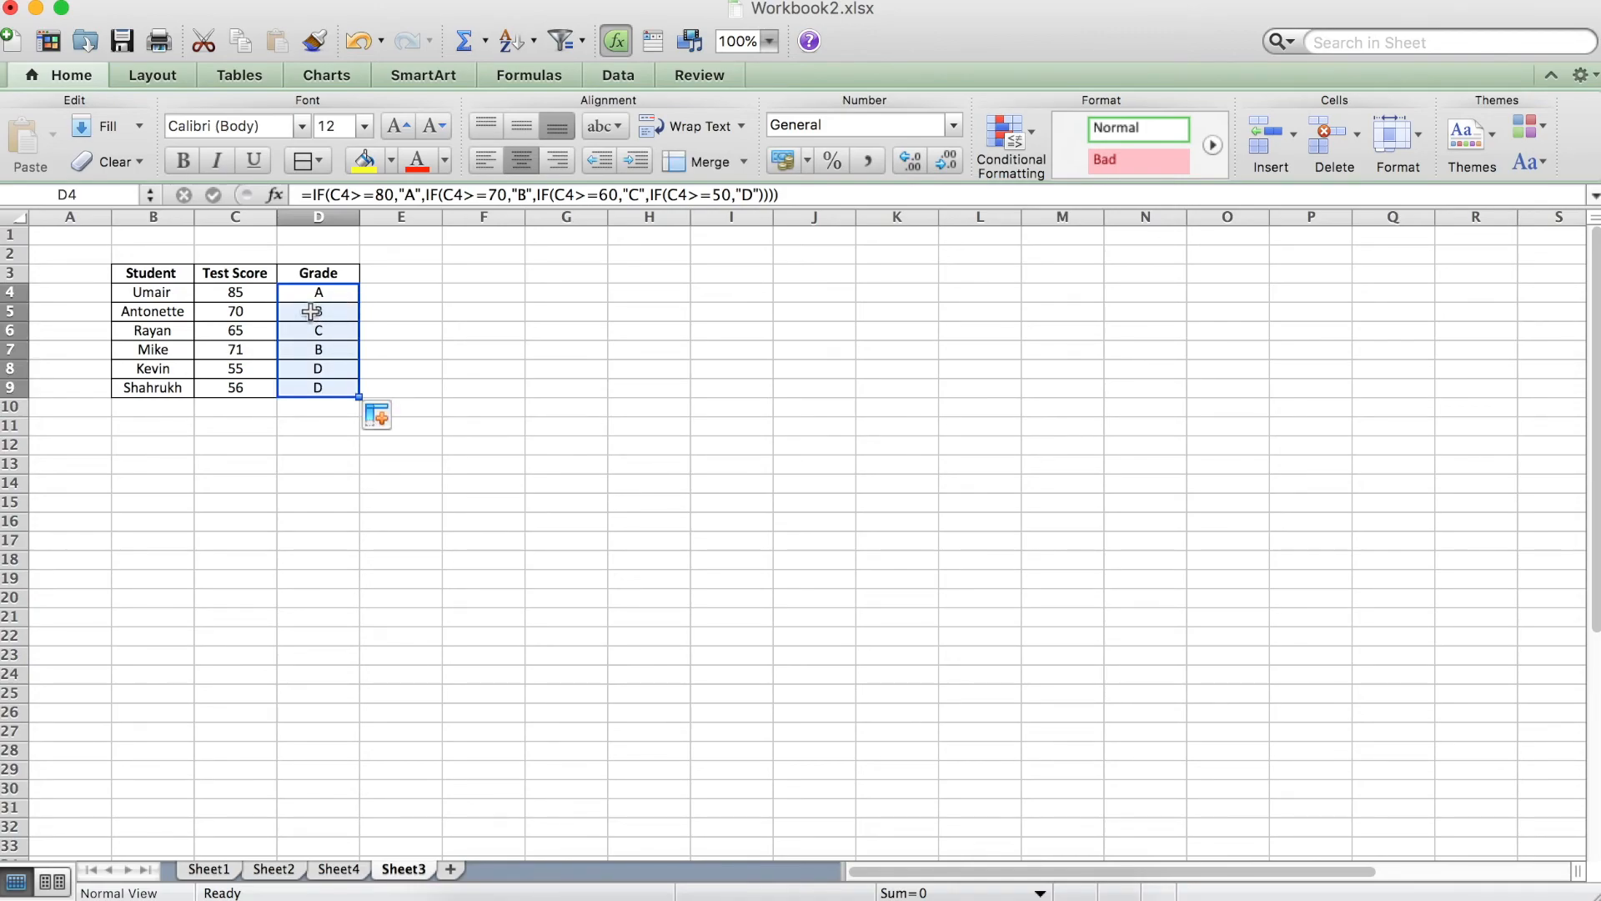
click(320, 311)
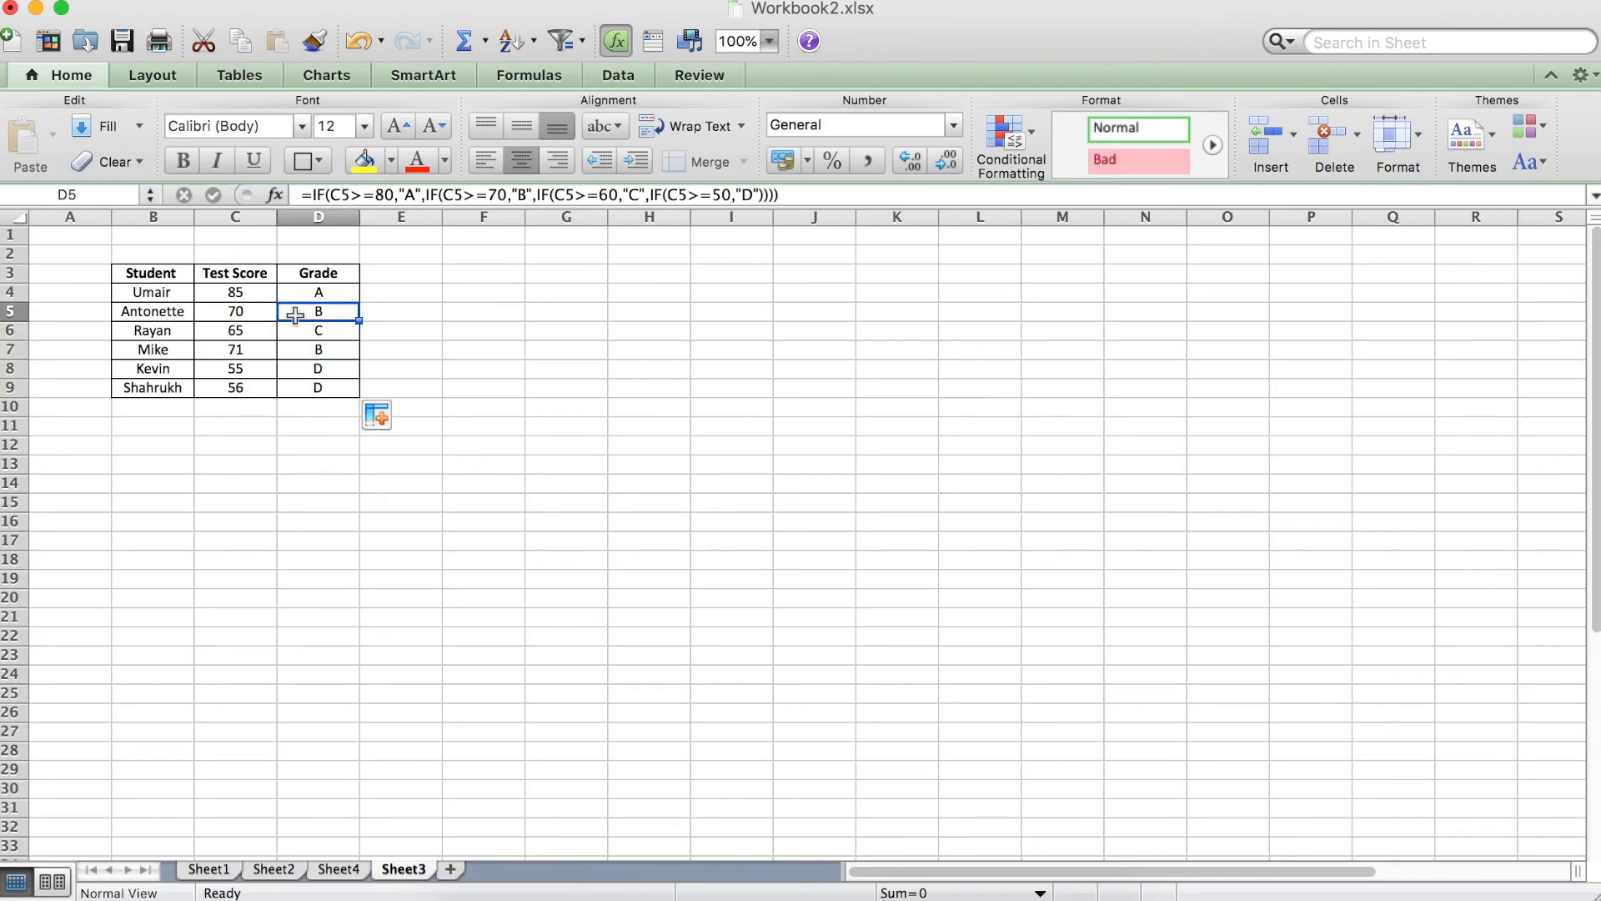